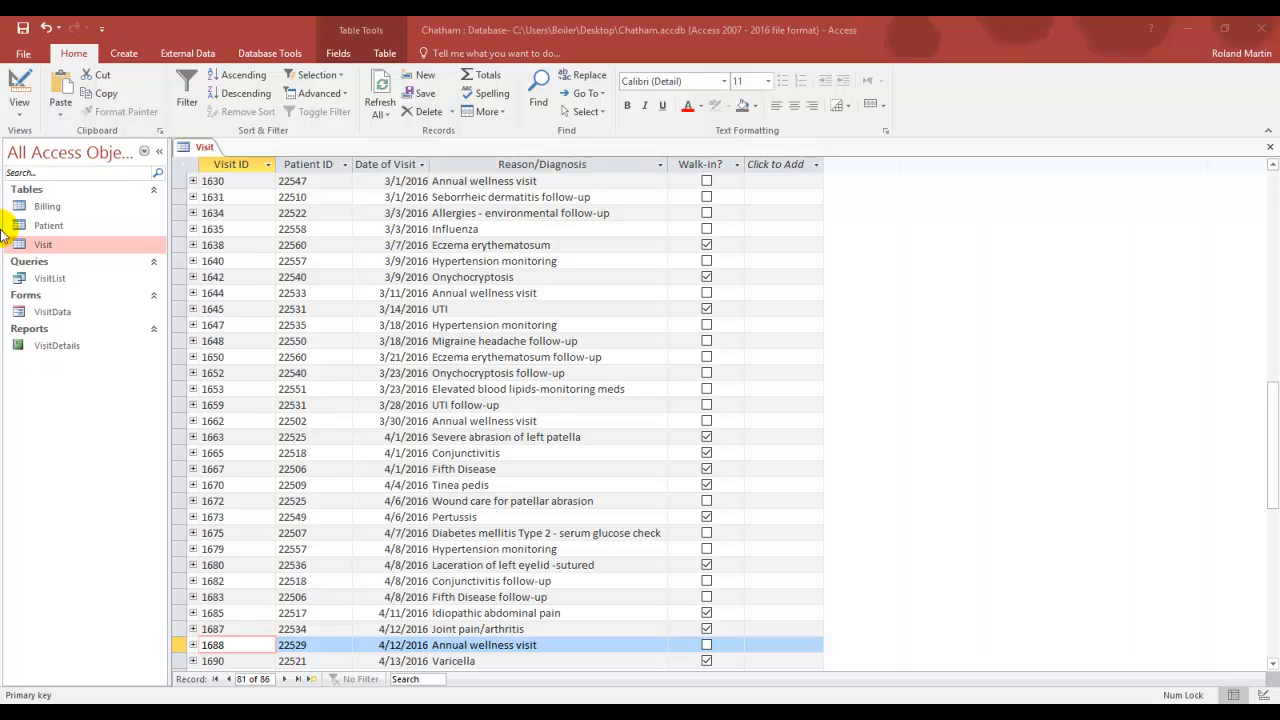
Try to delete the 4/12/2016 annual wellness visit record from the Visit table
left_click(180, 645)
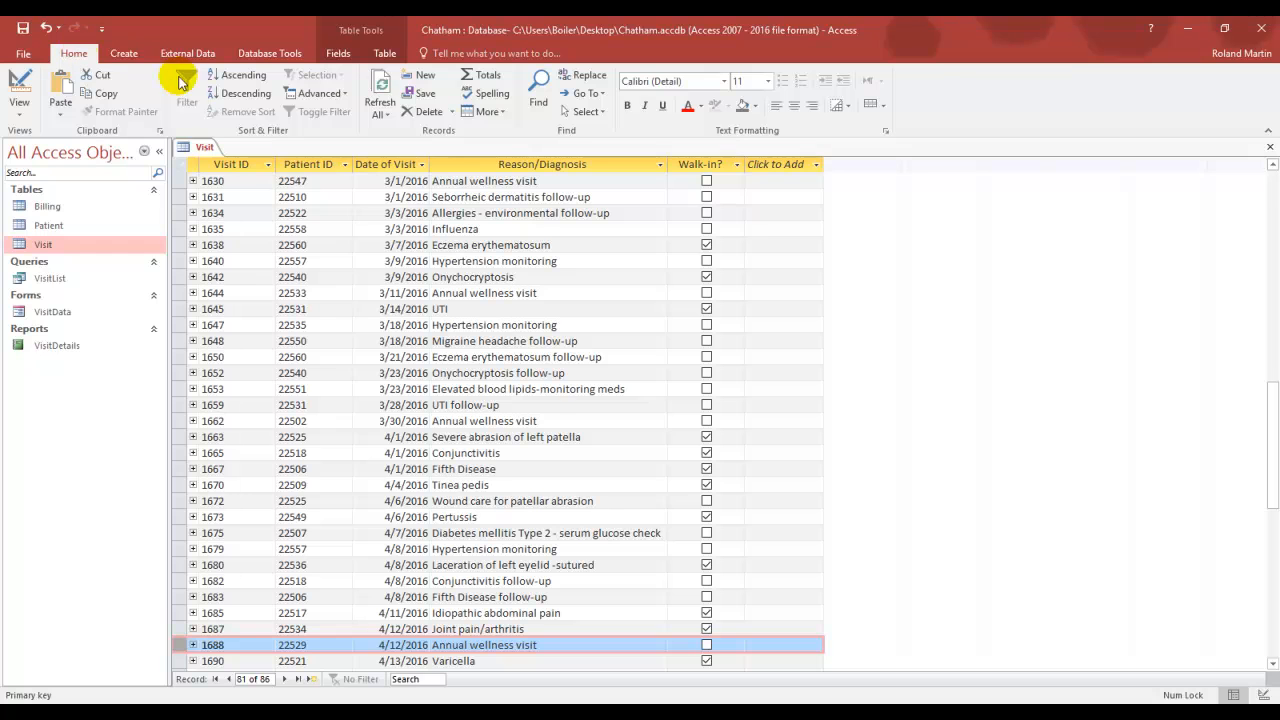
left_click(420, 113)
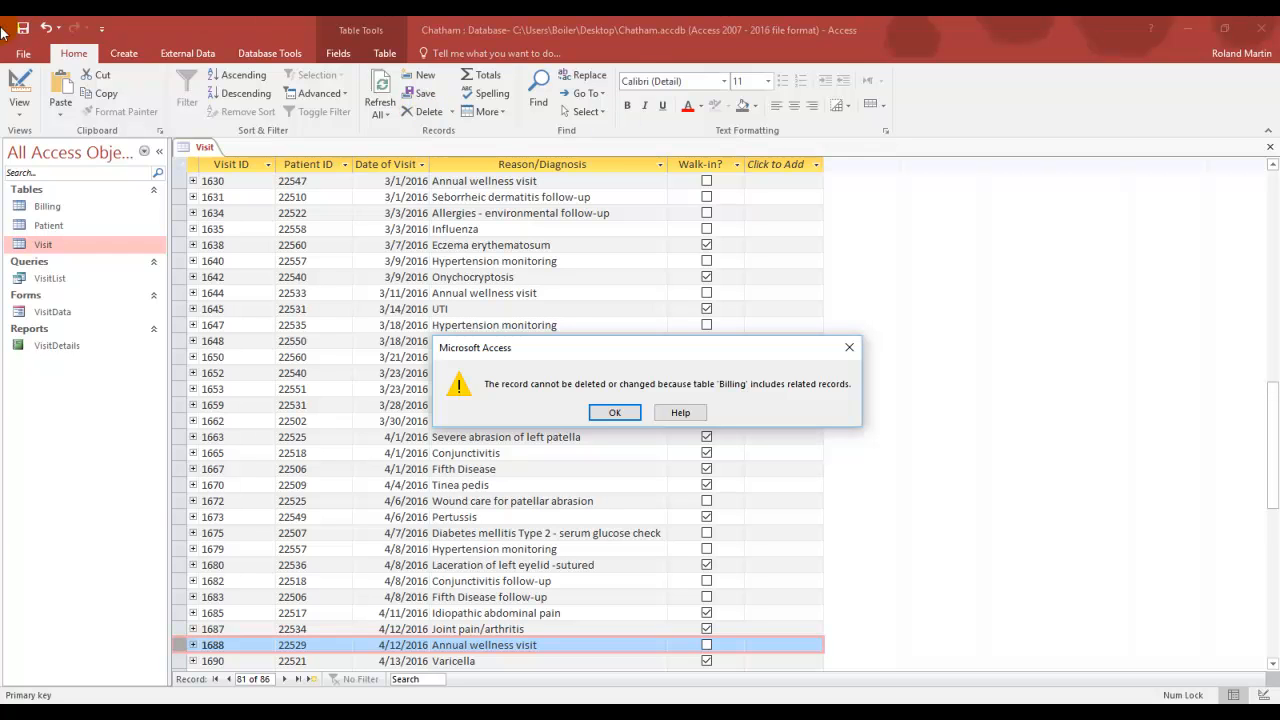
left_click(615, 413)
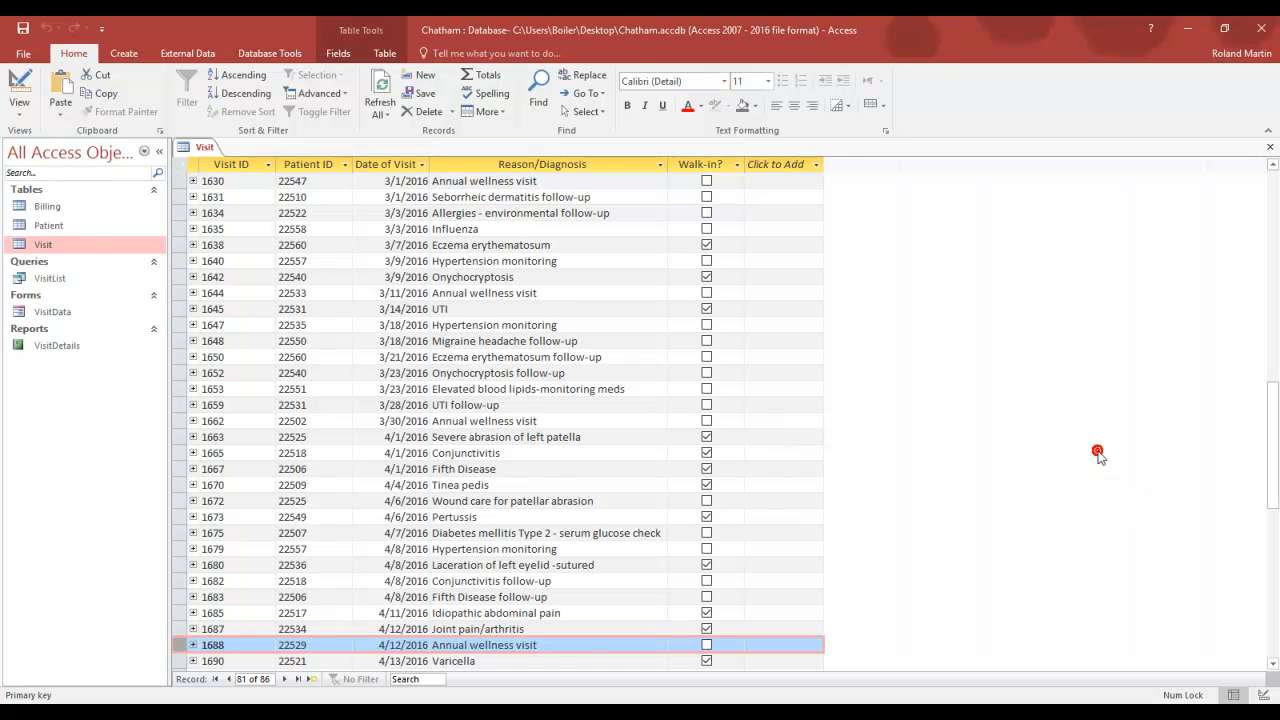
Expand the 4/12/2016 annual wellness visit record to show its related billing records
scroll(1097, 455, "down", 1)
scroll(1097, 455, "down", 9)
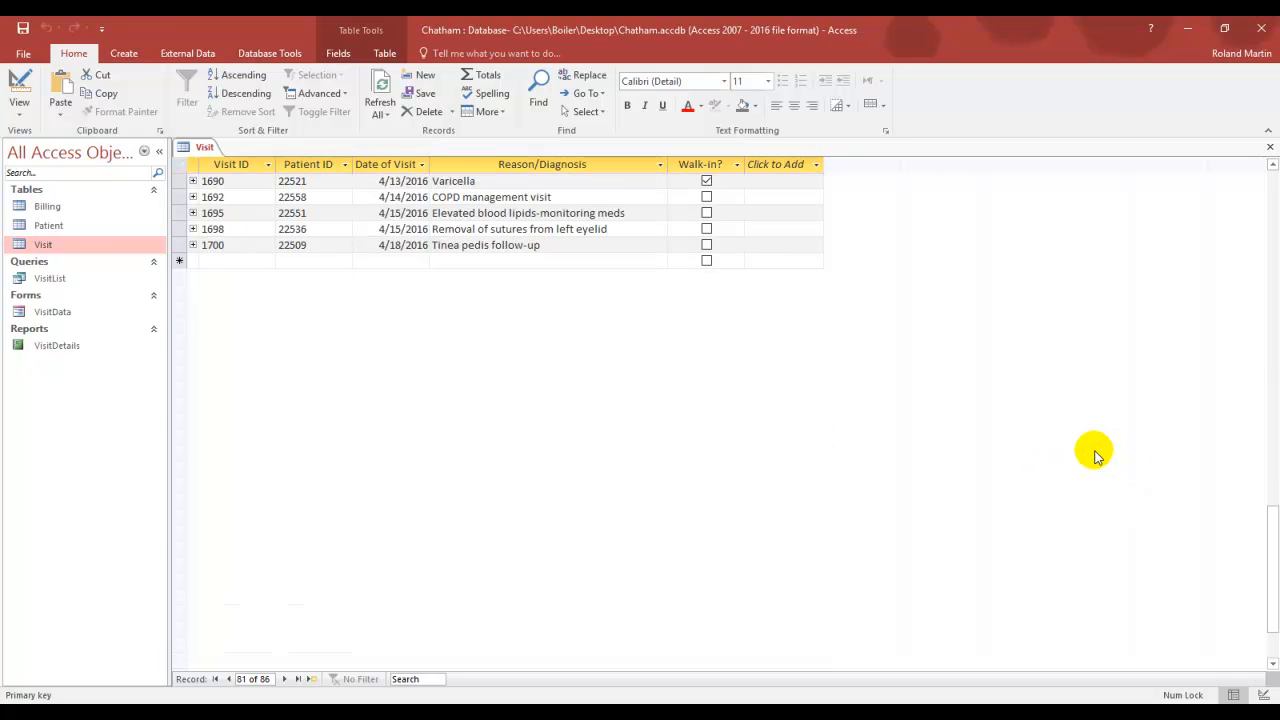
left_click(1266, 348)
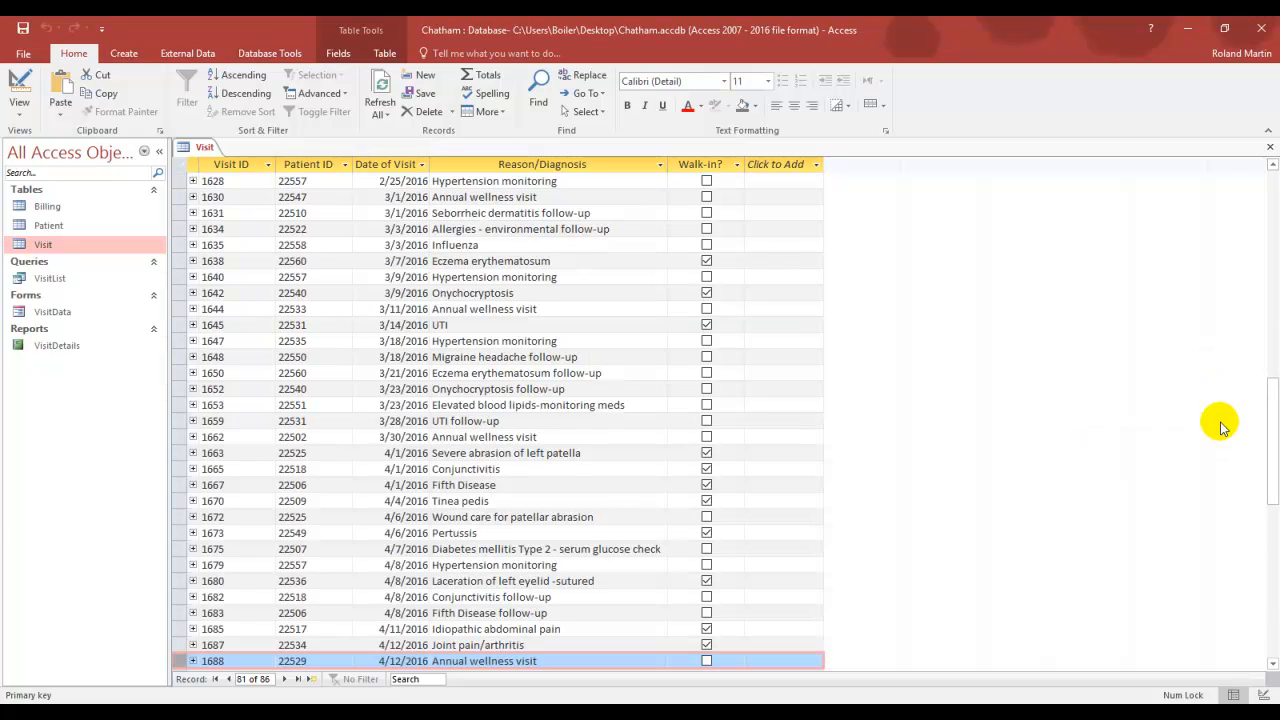
left_click(1271, 663)
left_click(1272, 664)
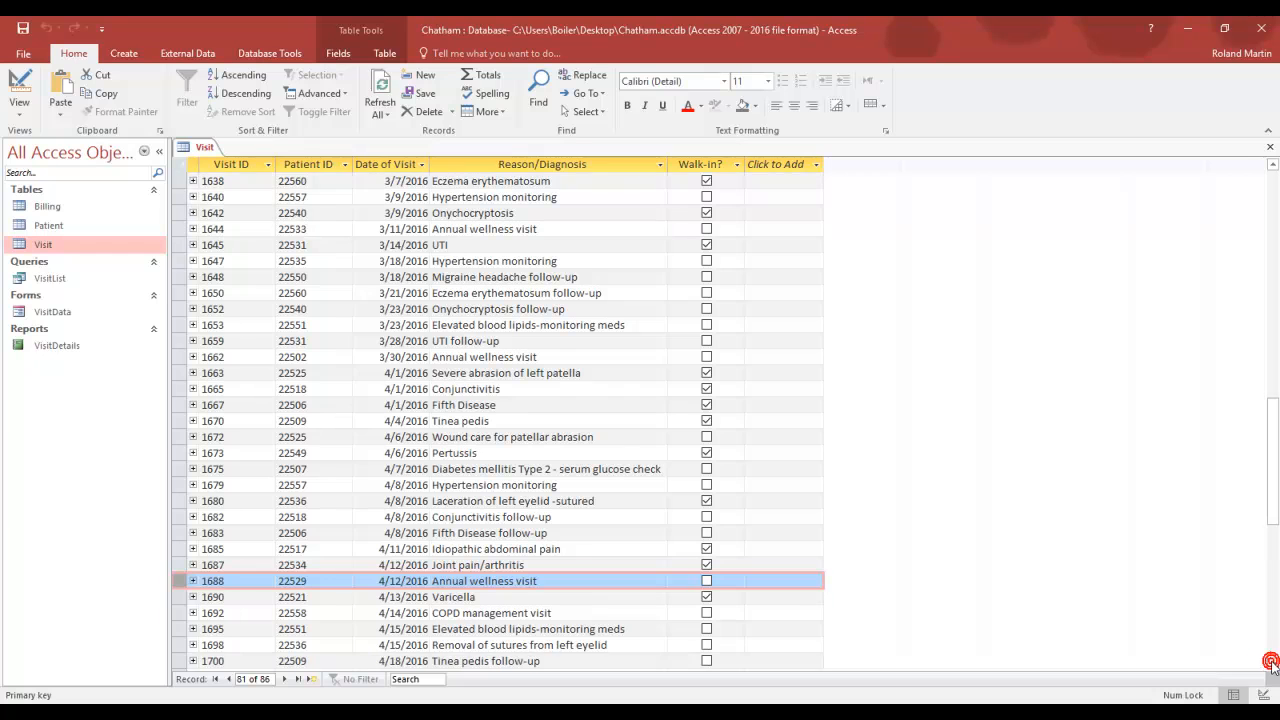
left_click(1272, 664)
left_click(1272, 664)
left_click(1272, 664)
left_click(1272, 664)
left_click(1272, 664)
left_click(1272, 664)
left_click(1272, 664)
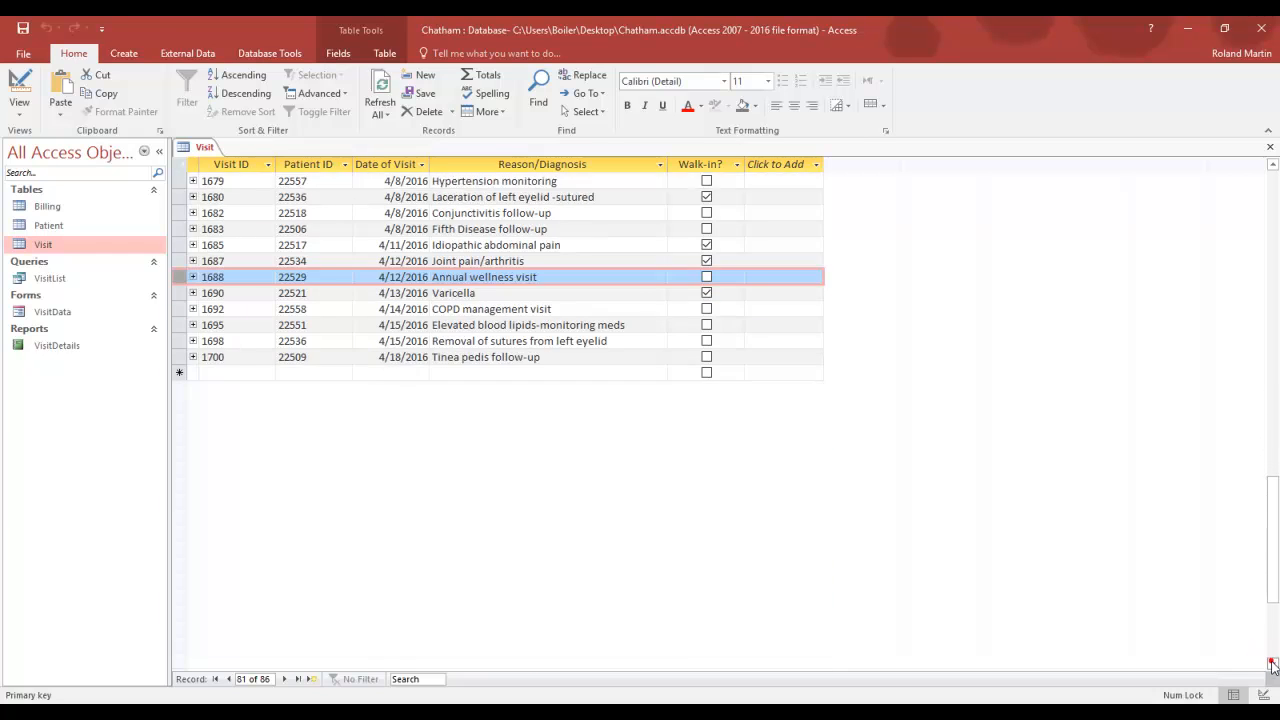
left_click(1272, 664)
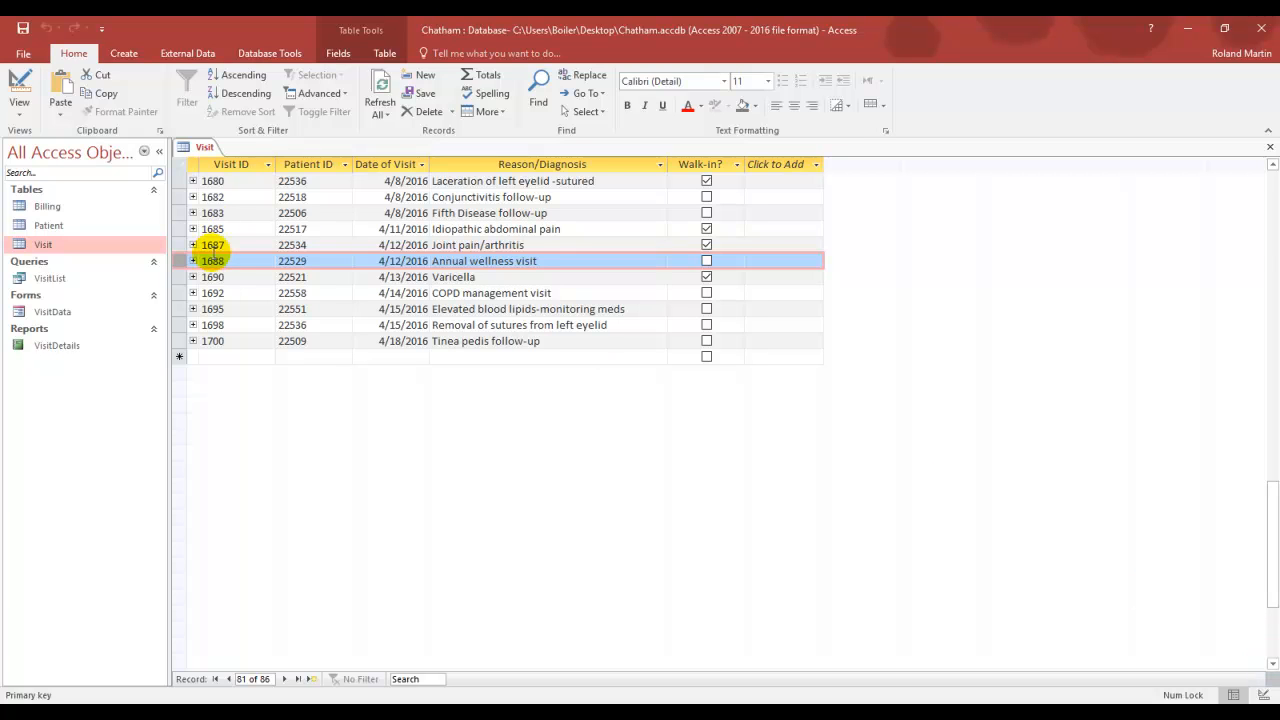
left_click(194, 261)
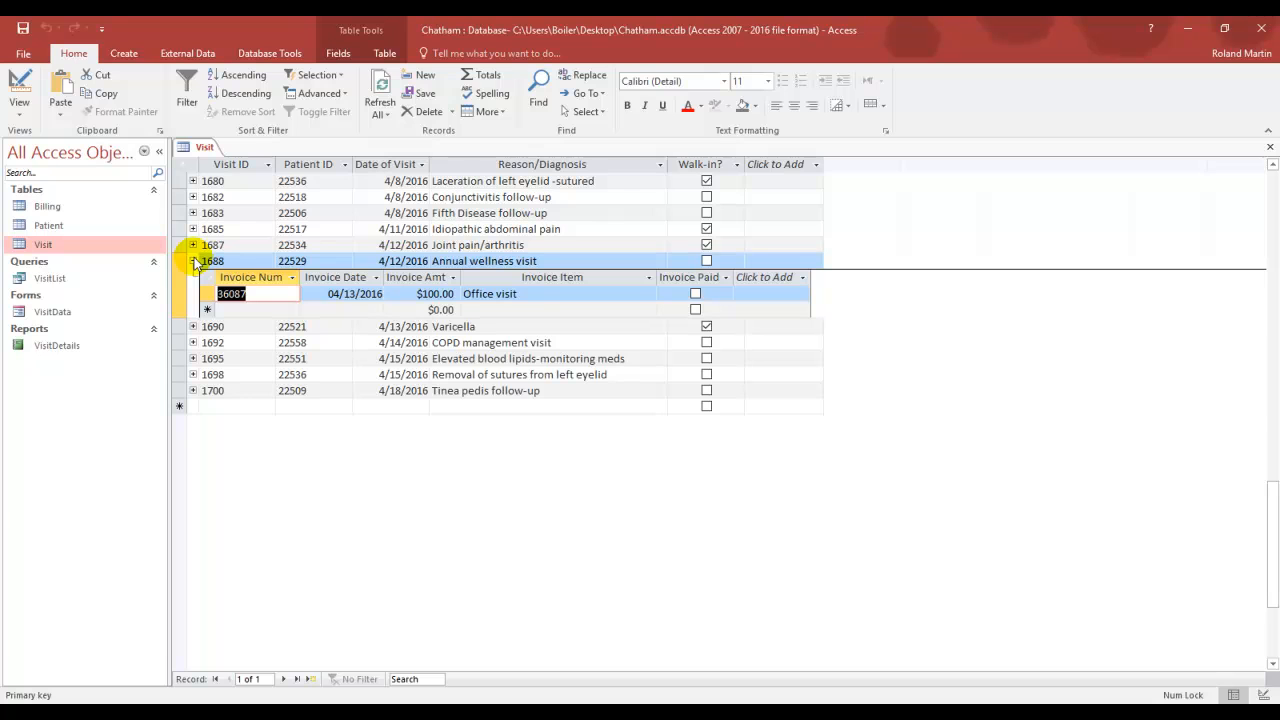
left_click(196, 262)
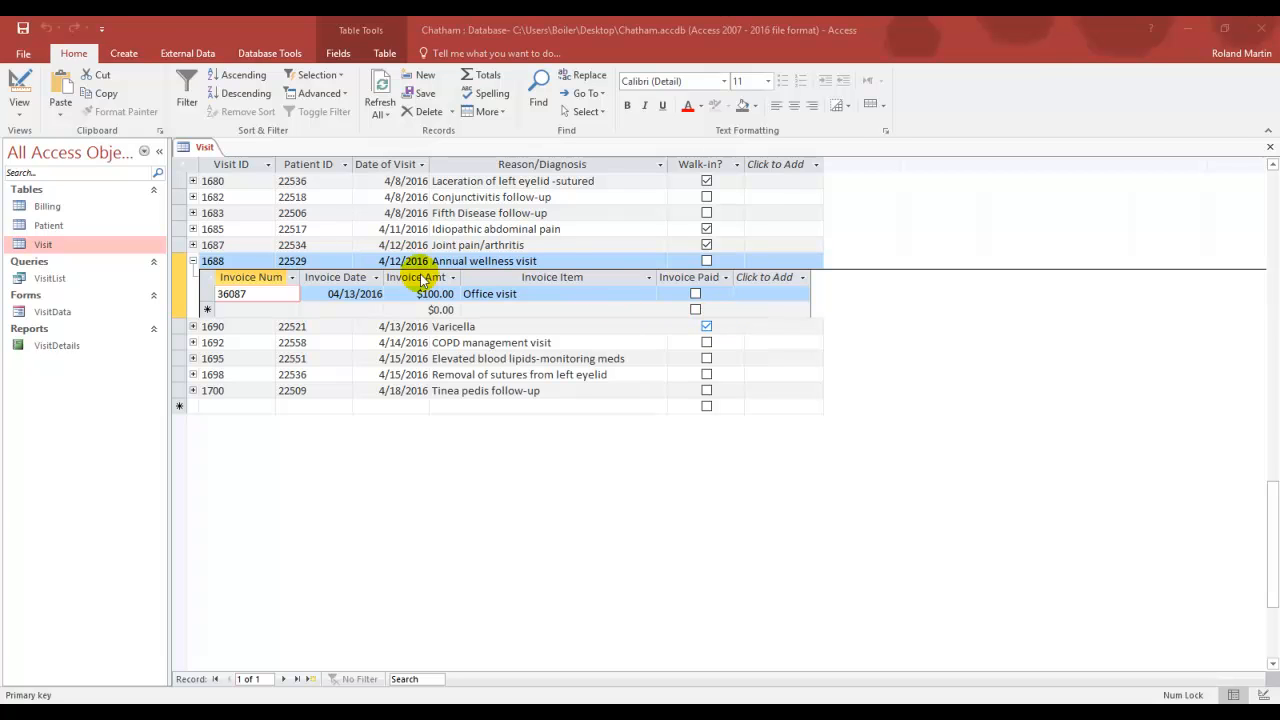
Delete the related 04/13/2016 office visit invoice under the 4/12/2016 annual wellness visit
left_click(292, 289)
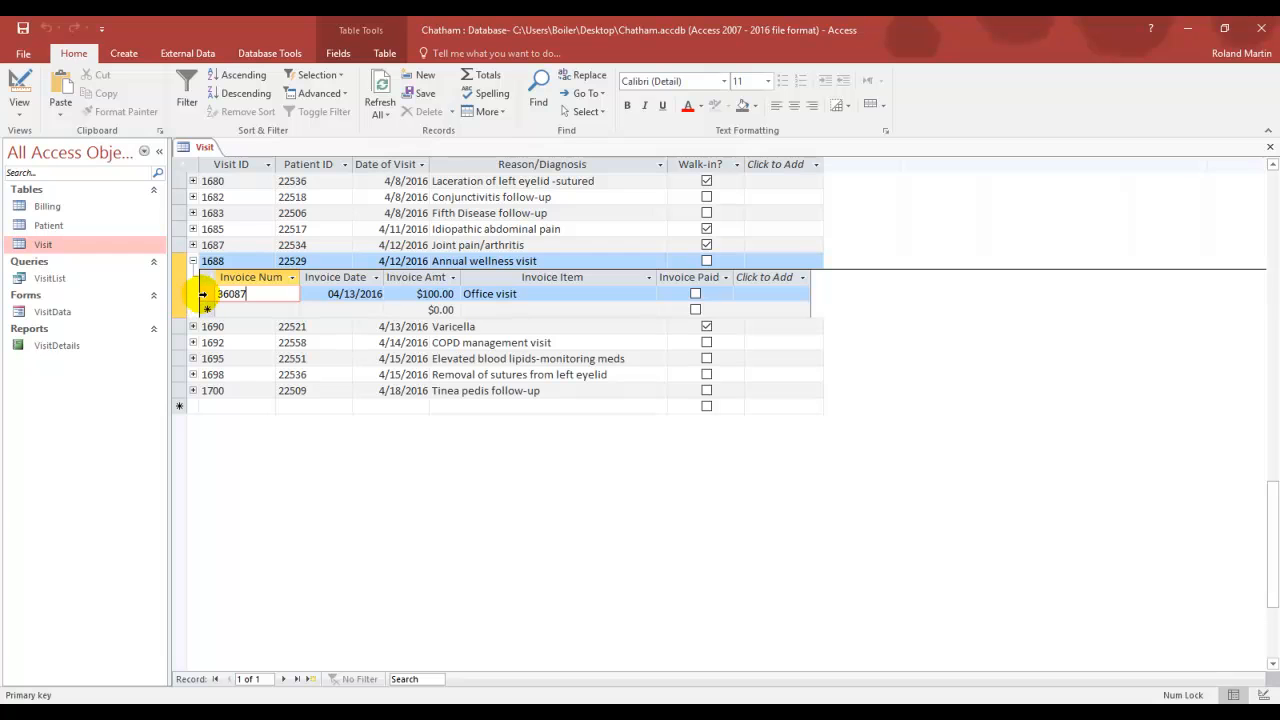
left_click(203, 294)
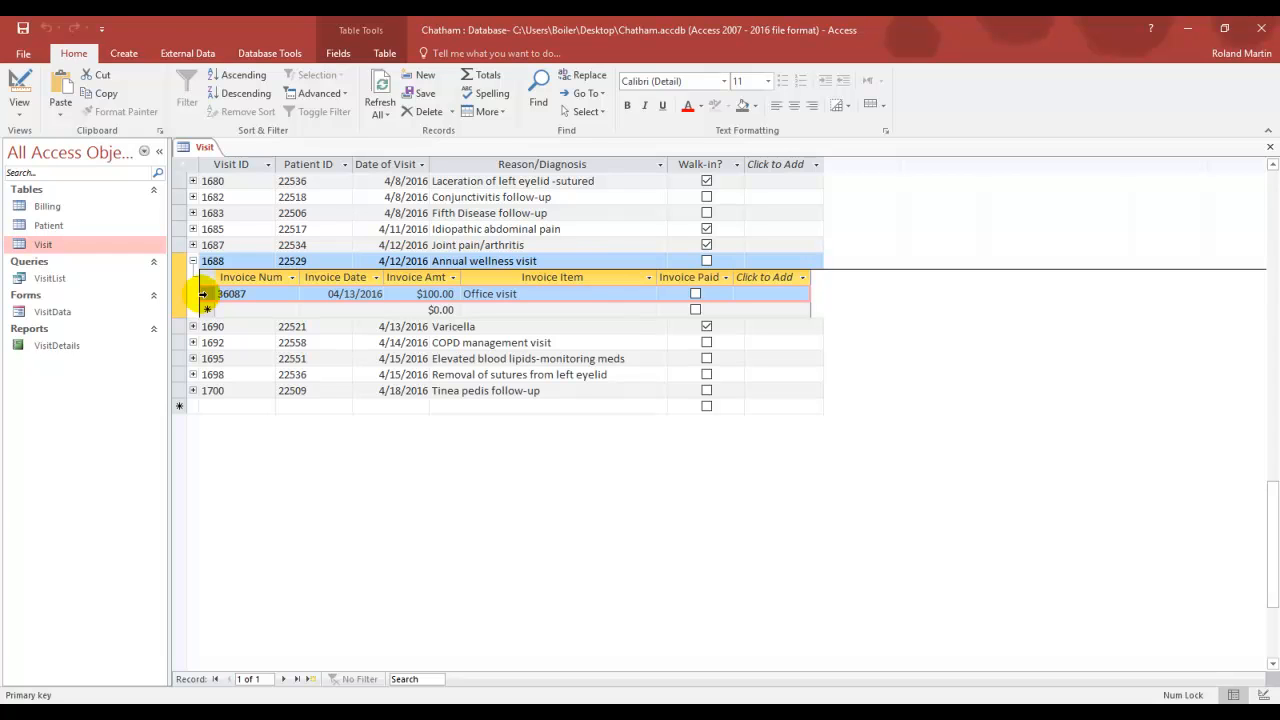
left_click(423, 112)
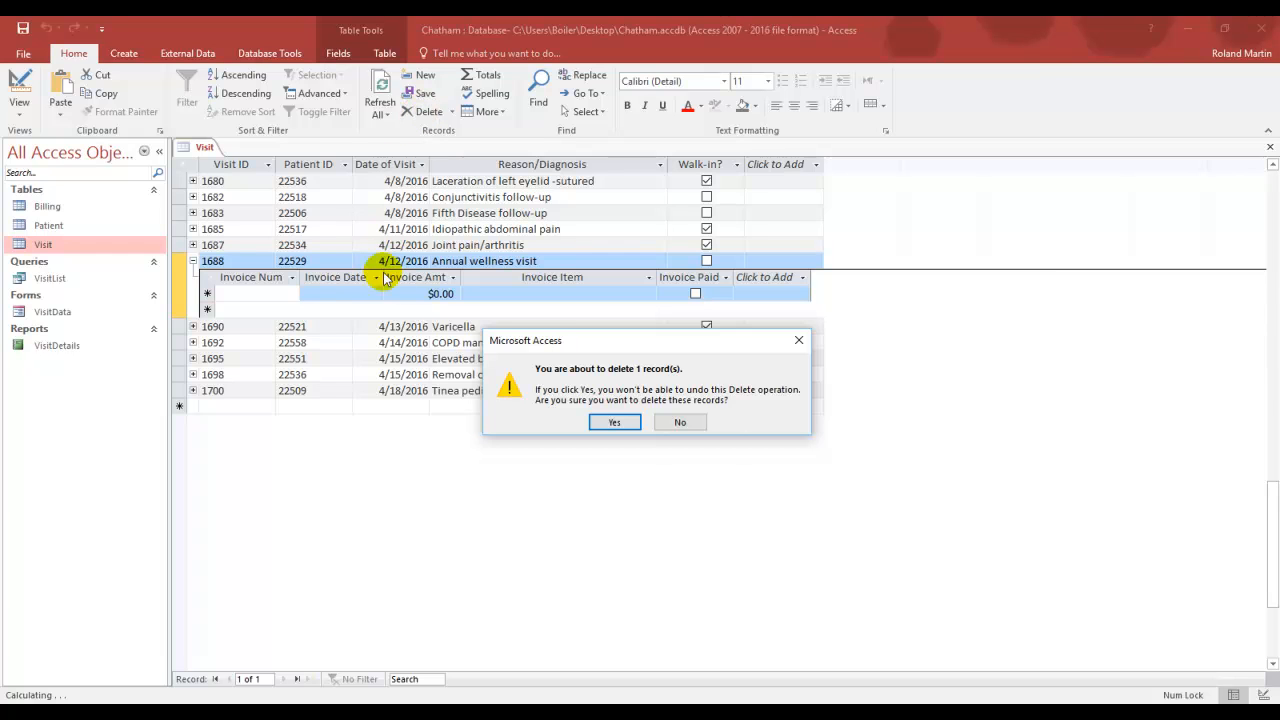
left_click(614, 423)
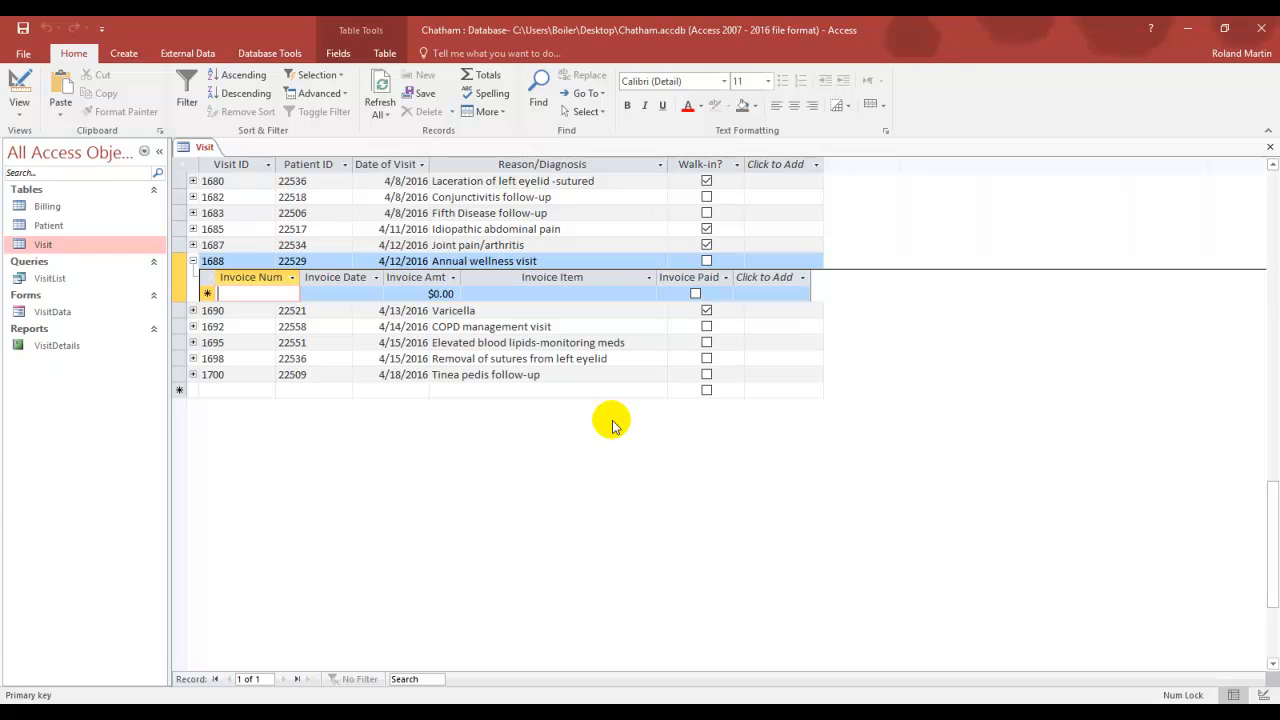
Delete the 4/12/2016 annual wellness visit record and close the Visit table
left_click(174, 261)
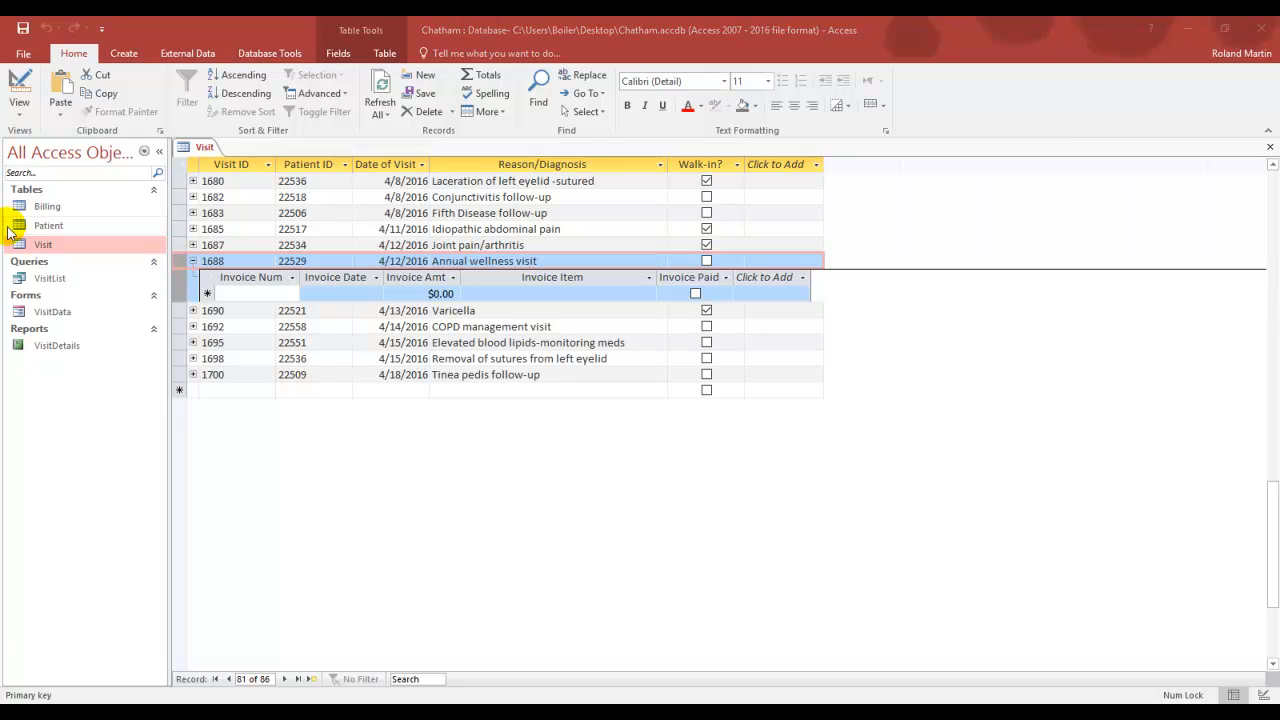
right_click(180, 264)
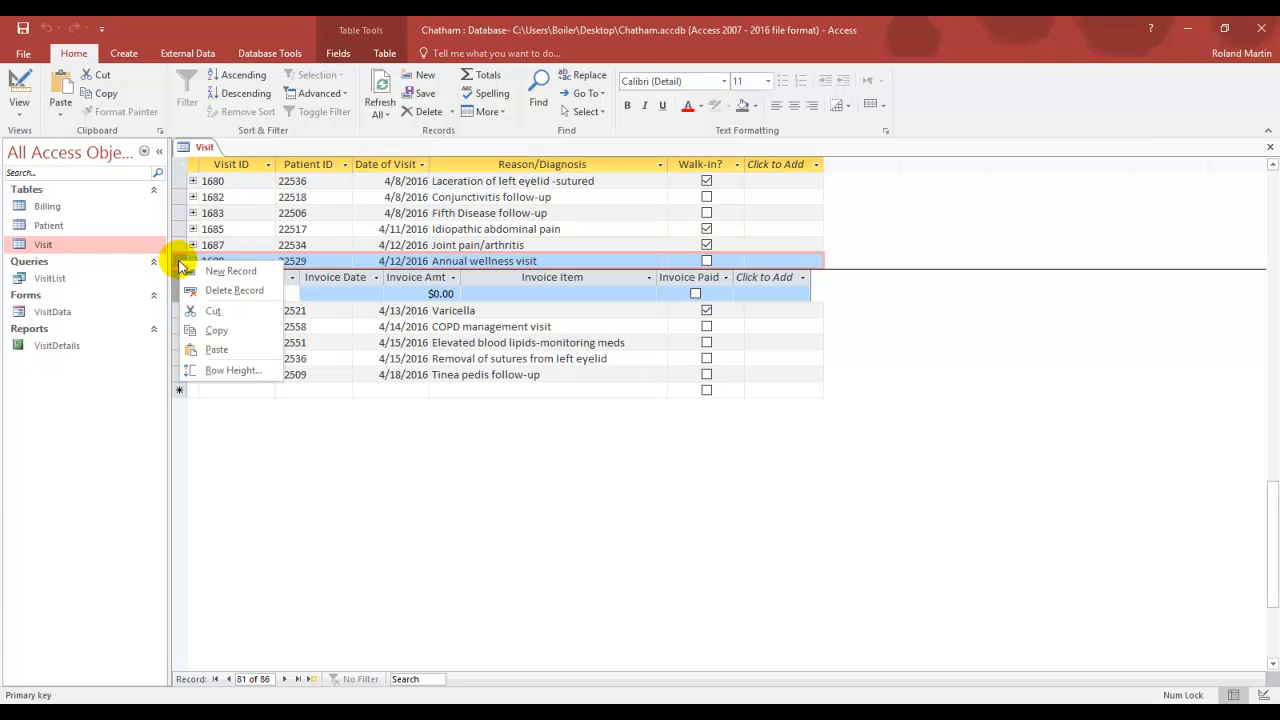
left_click(222, 291)
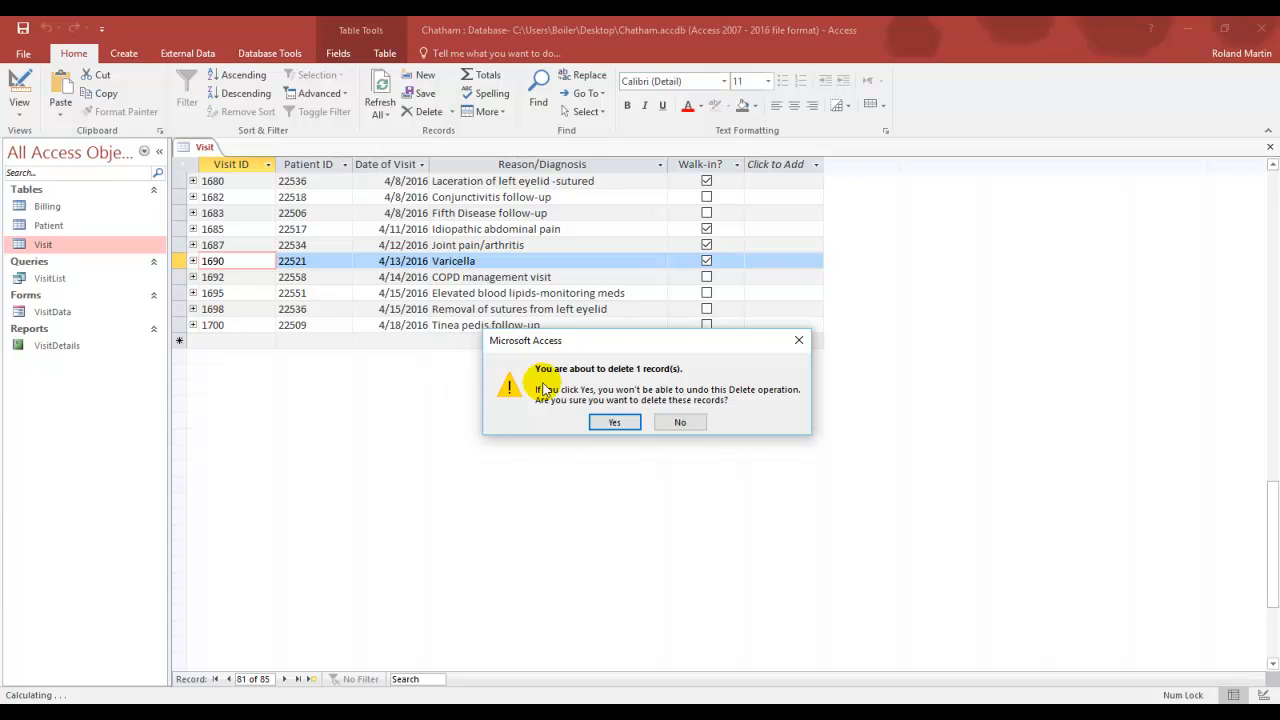
left_click(616, 422)
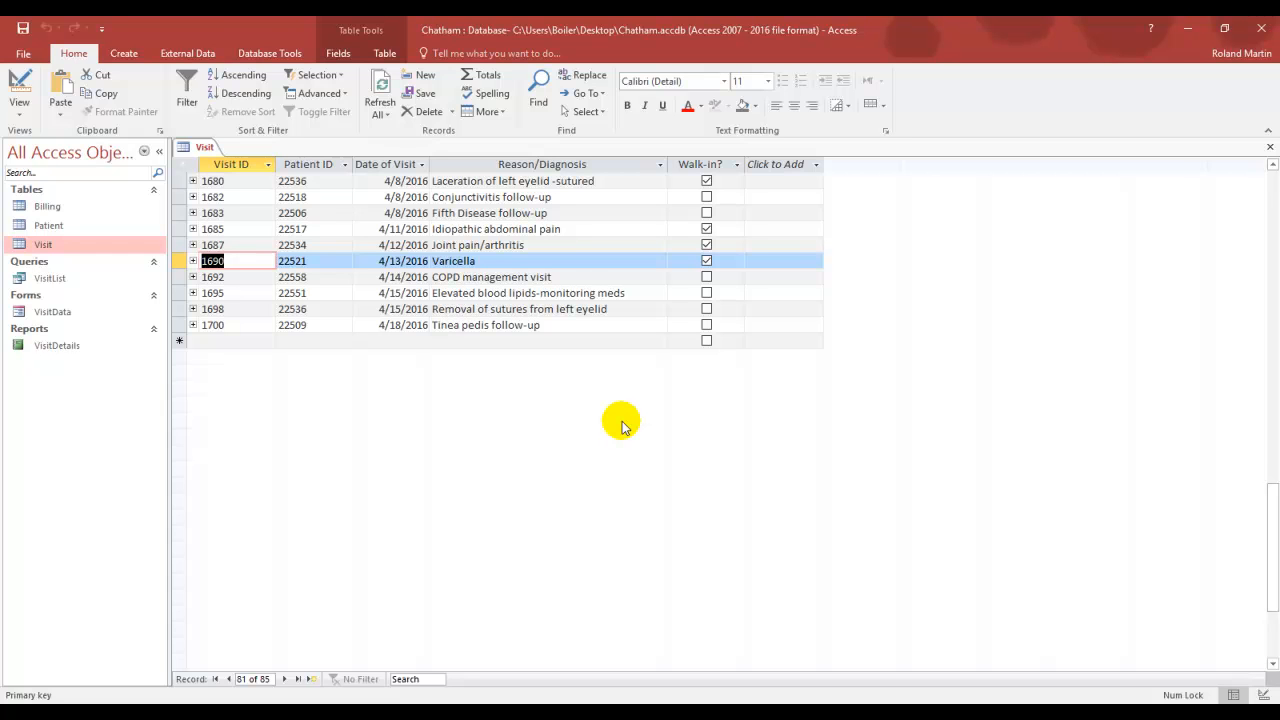
left_click(1270, 148)
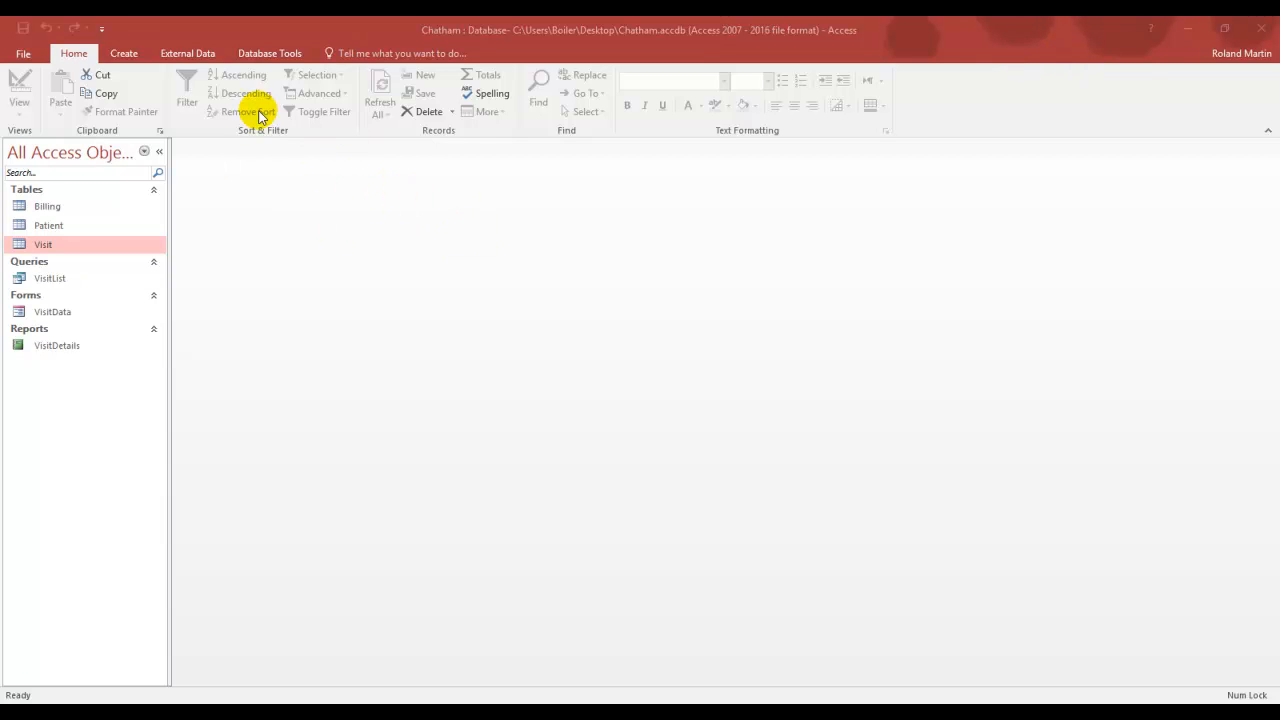
Collapse the Navigation Pane and create a query in Design view based on the Patient table
left_click(158, 150)
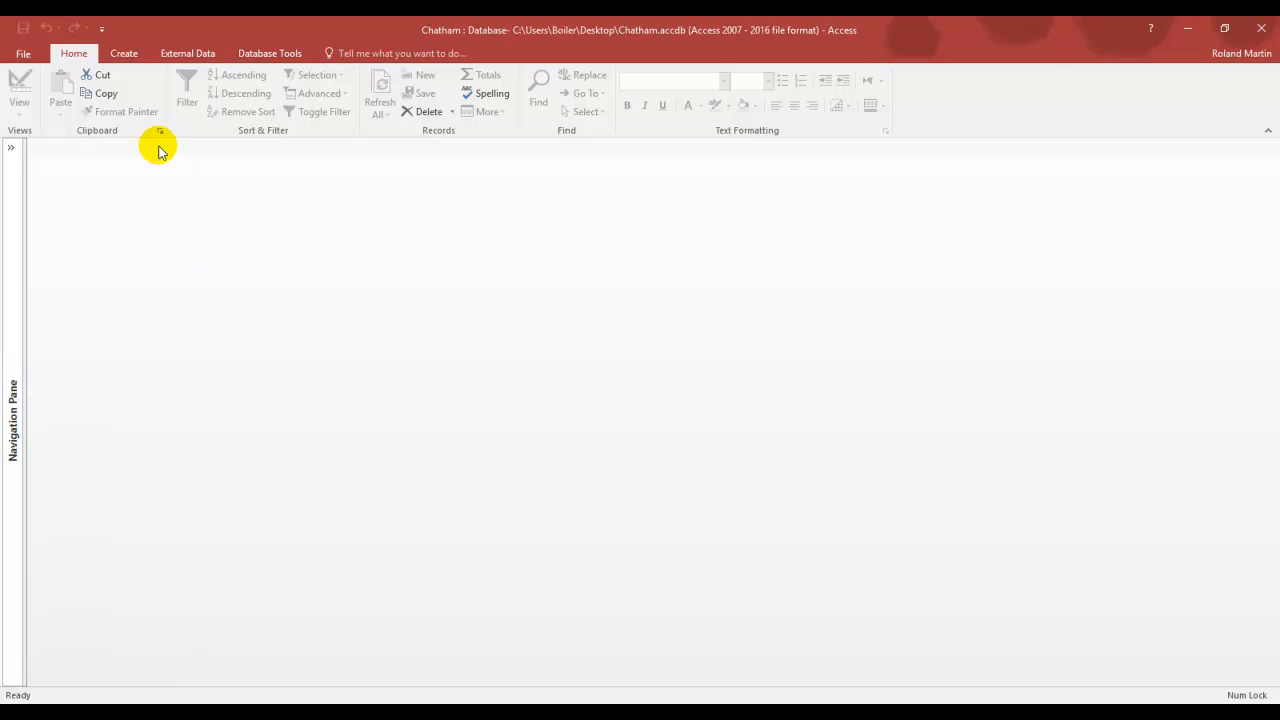
left_click(133, 58)
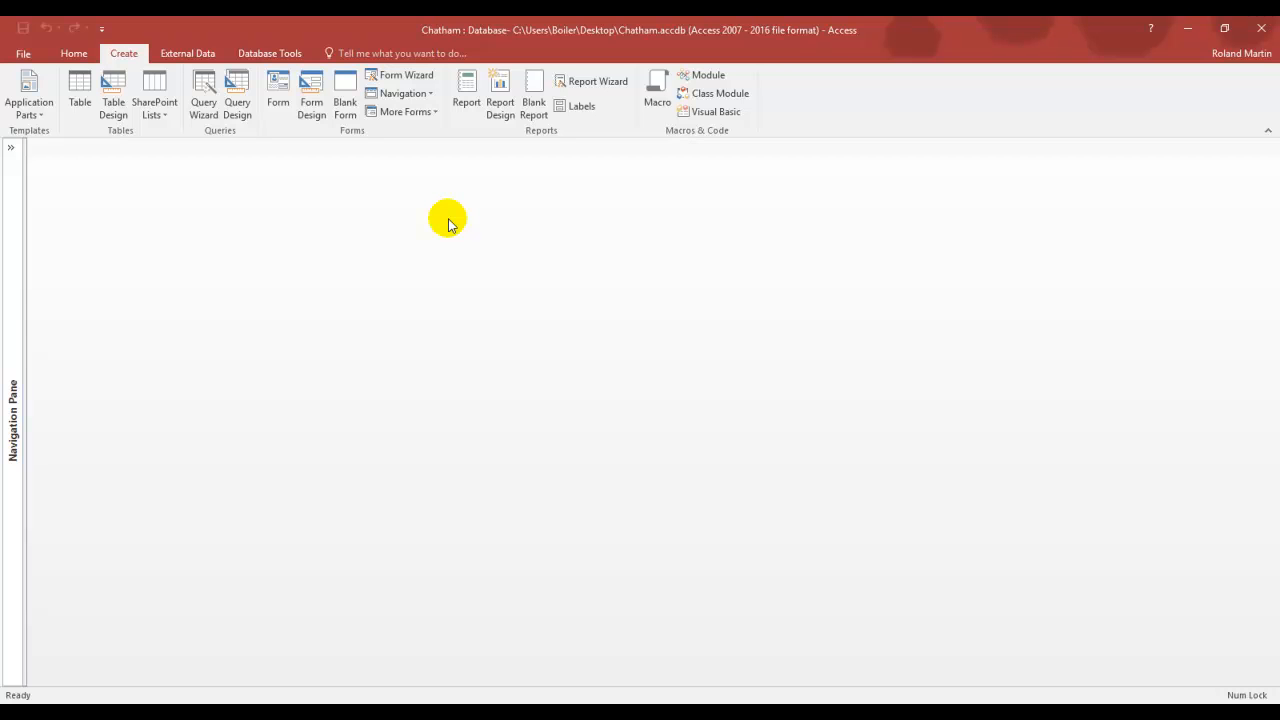
left_click(240, 100)
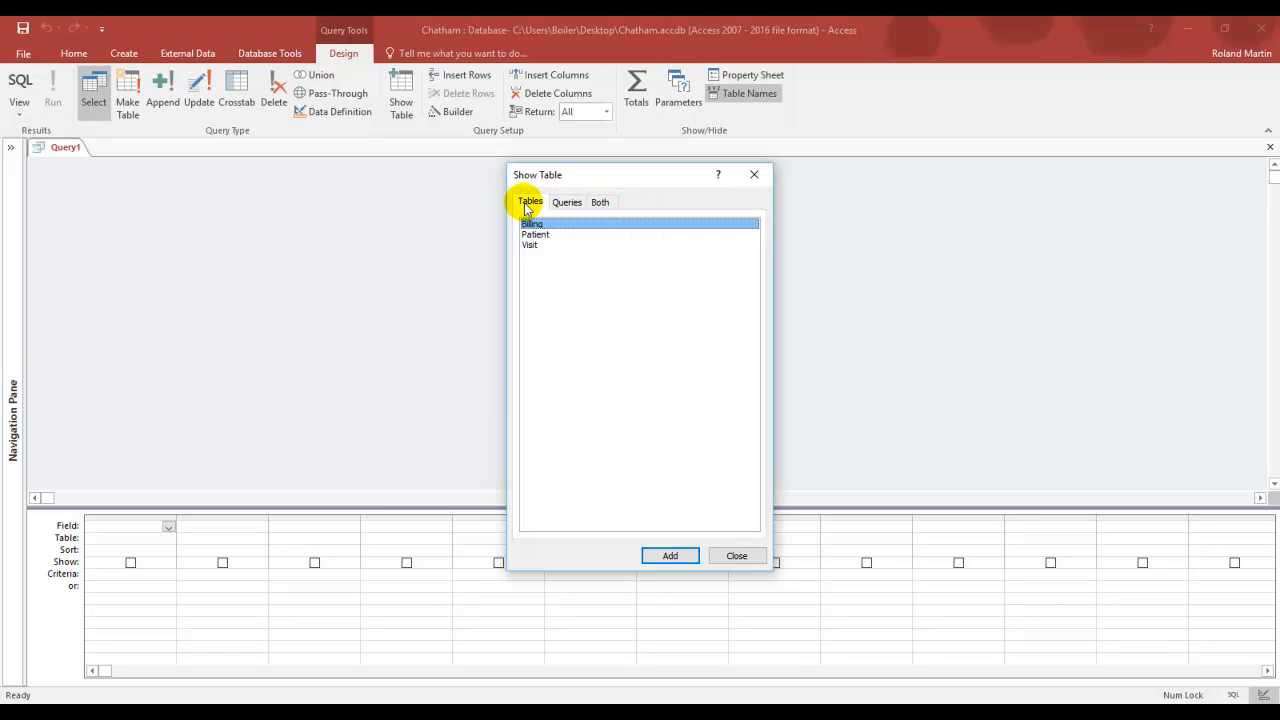
left_click(499, 290)
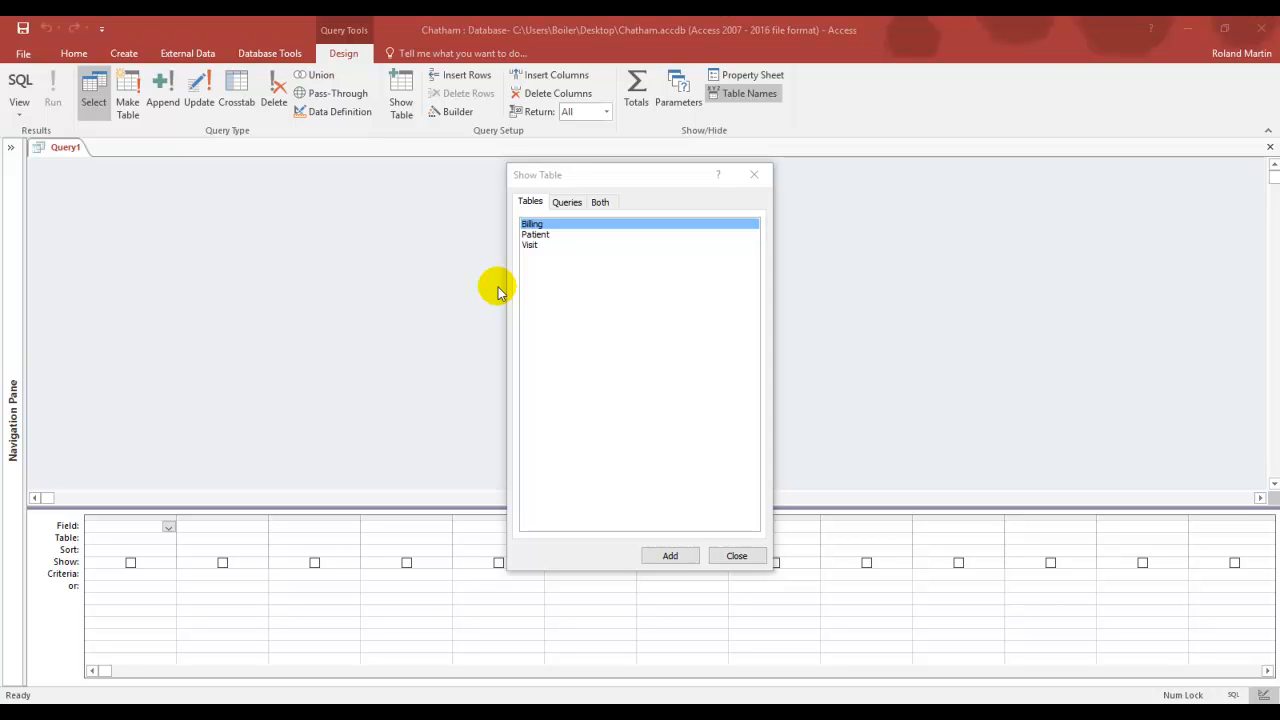
left_click(549, 236)
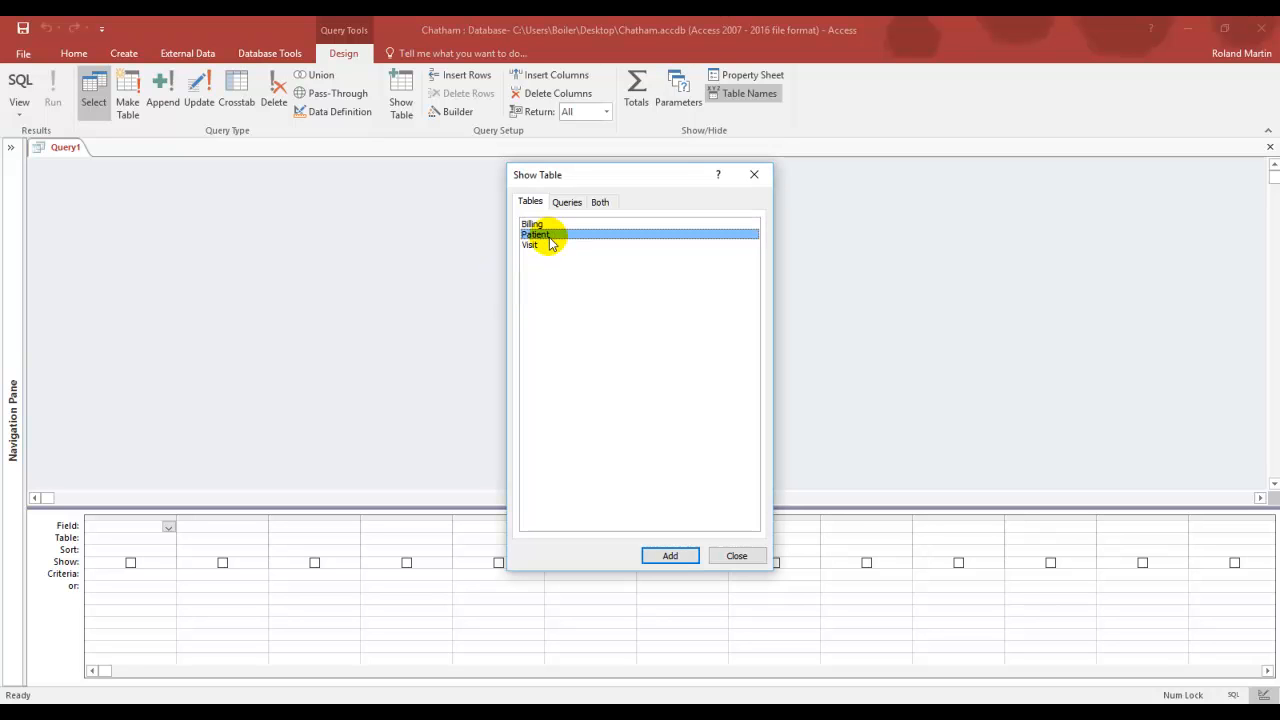
left_click(672, 557)
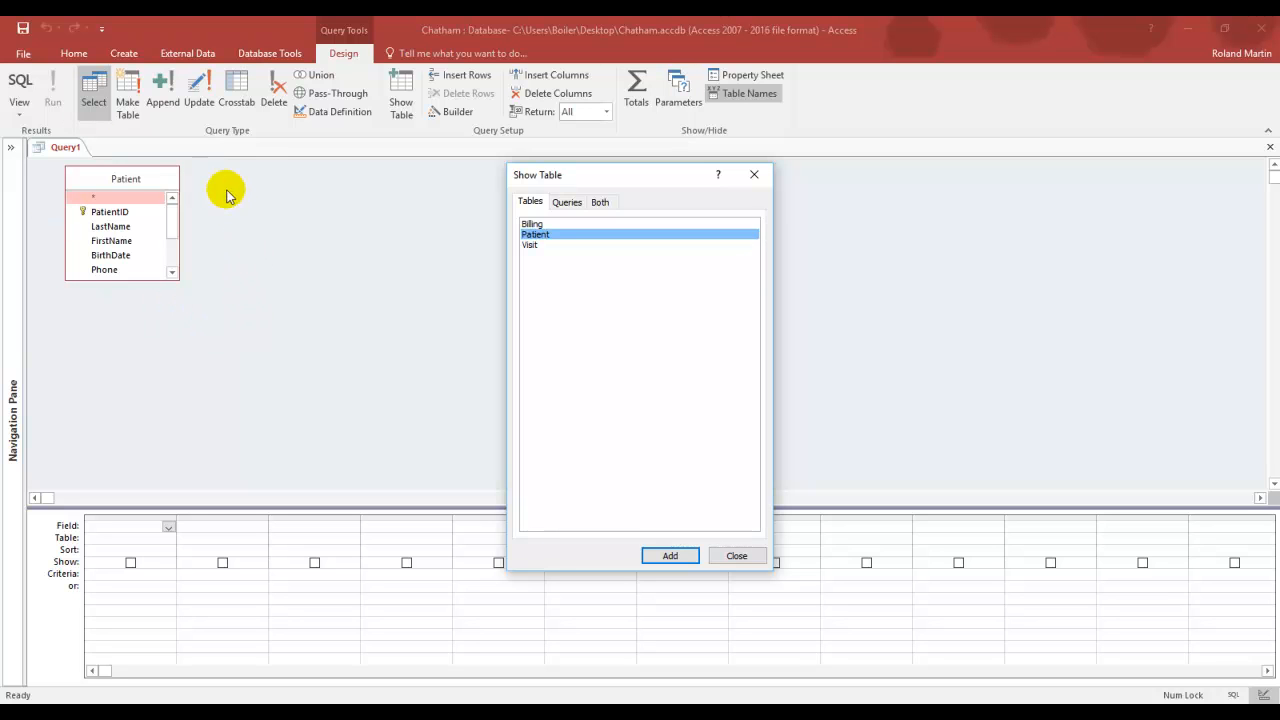
left_click(737, 556)
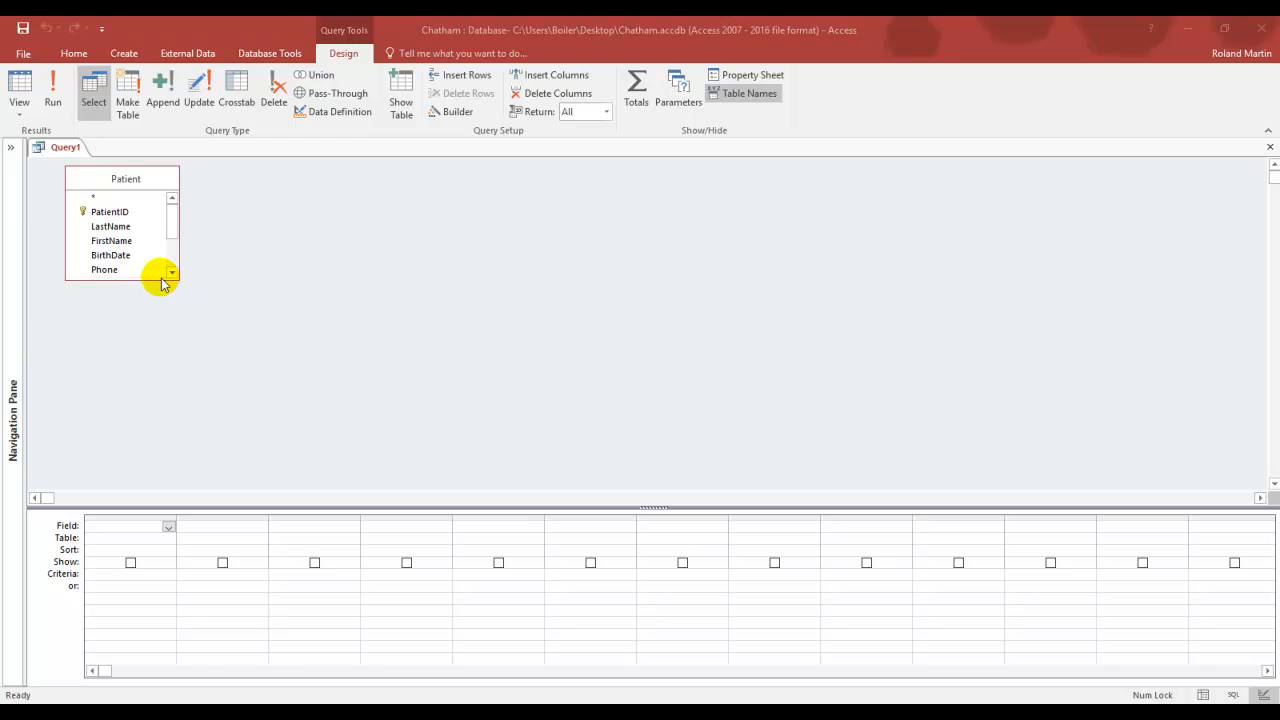
Enlarge the Patient field list to show all its fields and add PatientID to the query design grid
left_click_drag(157, 278, 158, 368)
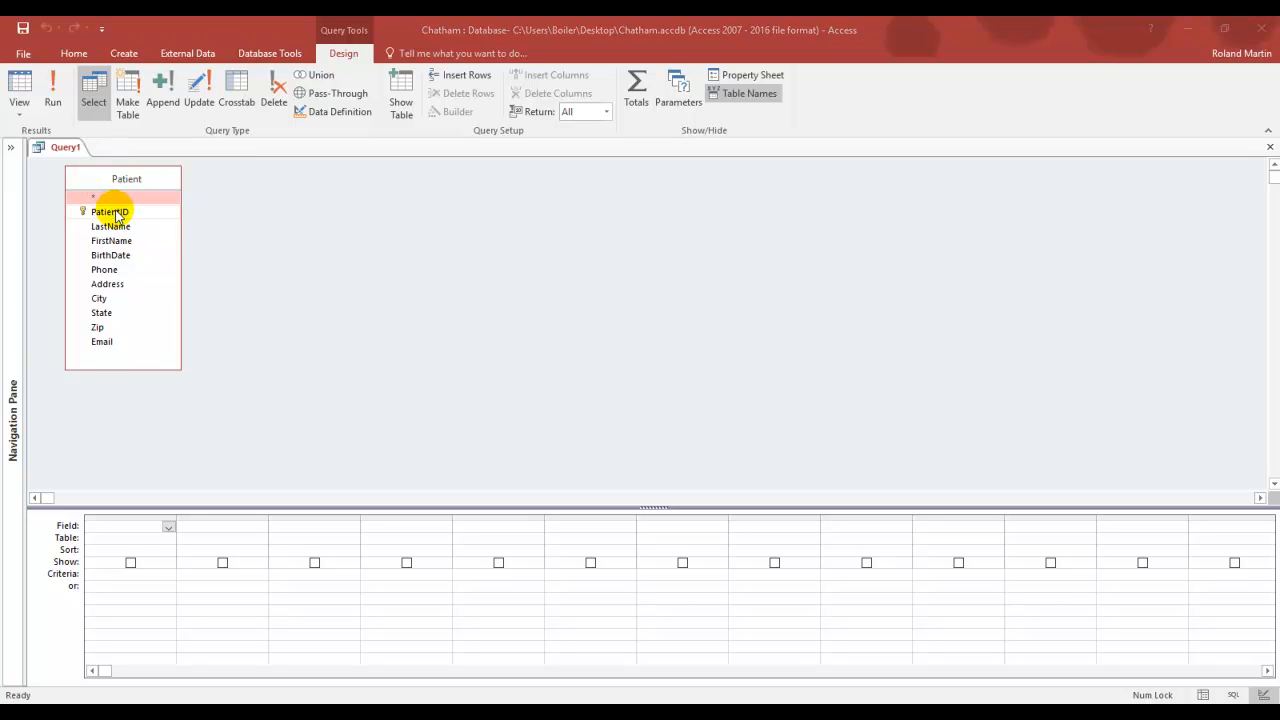
double_click(110, 212)
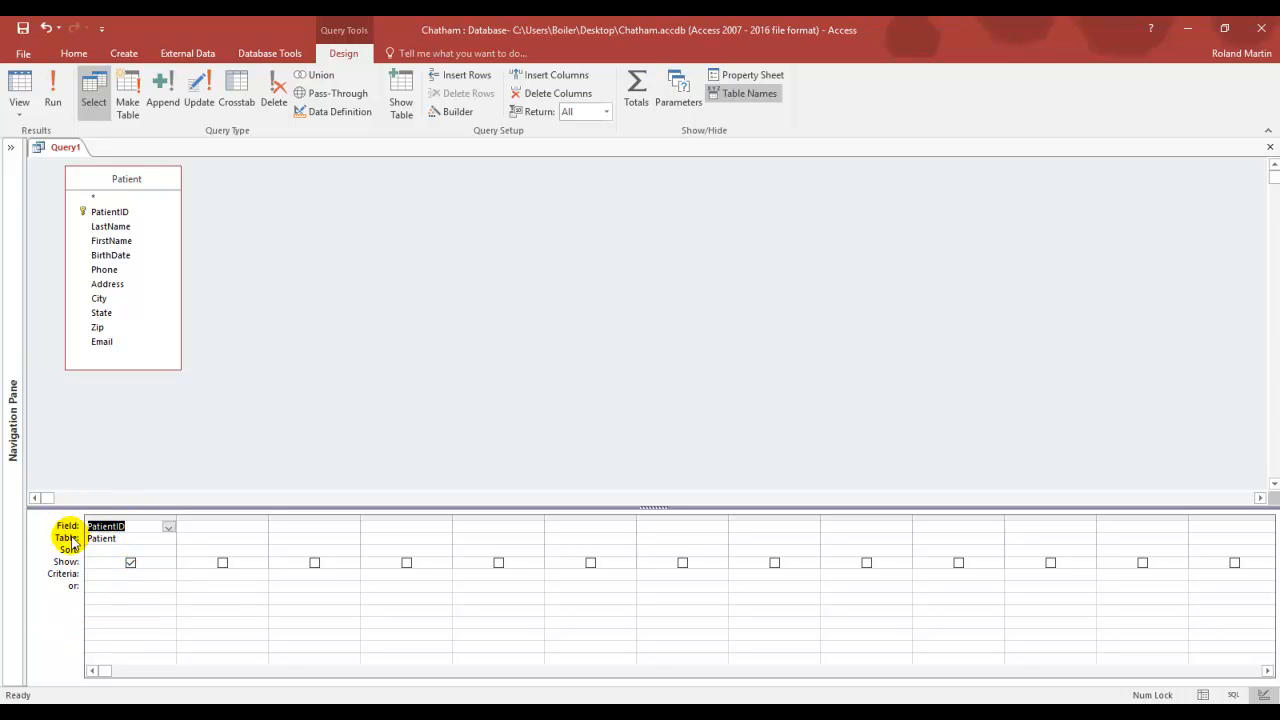
Turn the PatientID column's Show setting off and back on
left_click(131, 565)
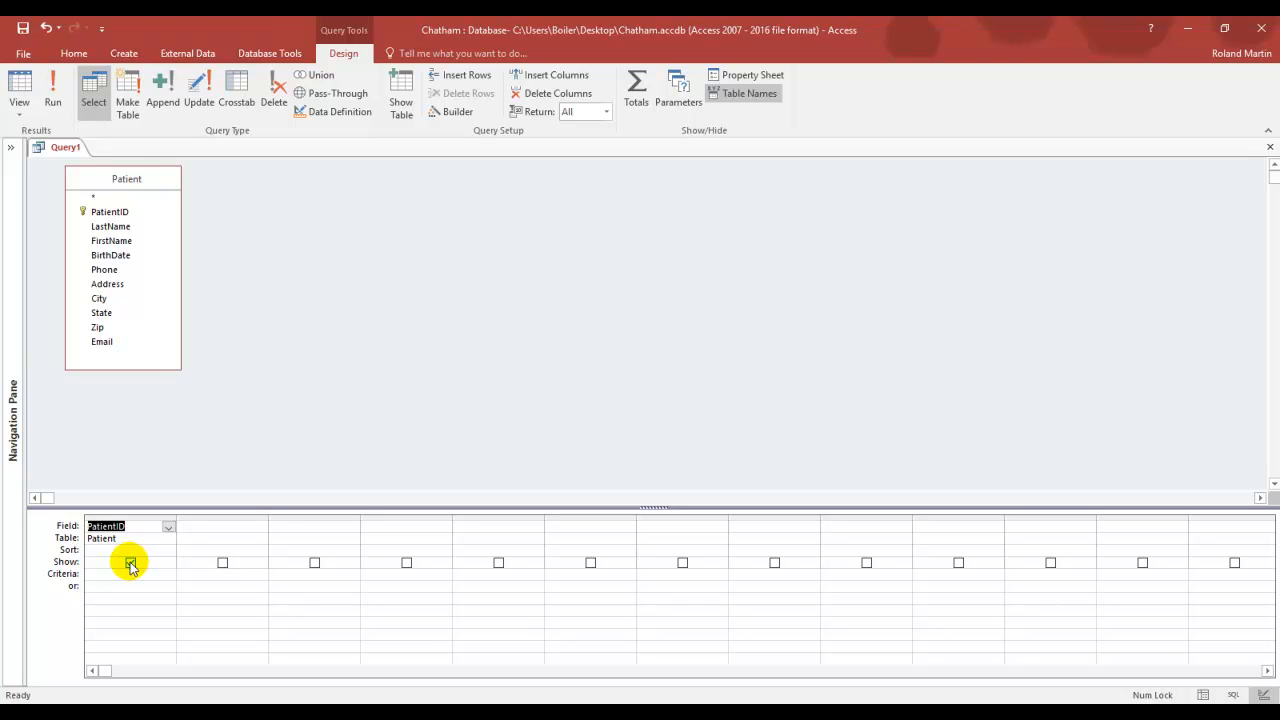
left_click(131, 563)
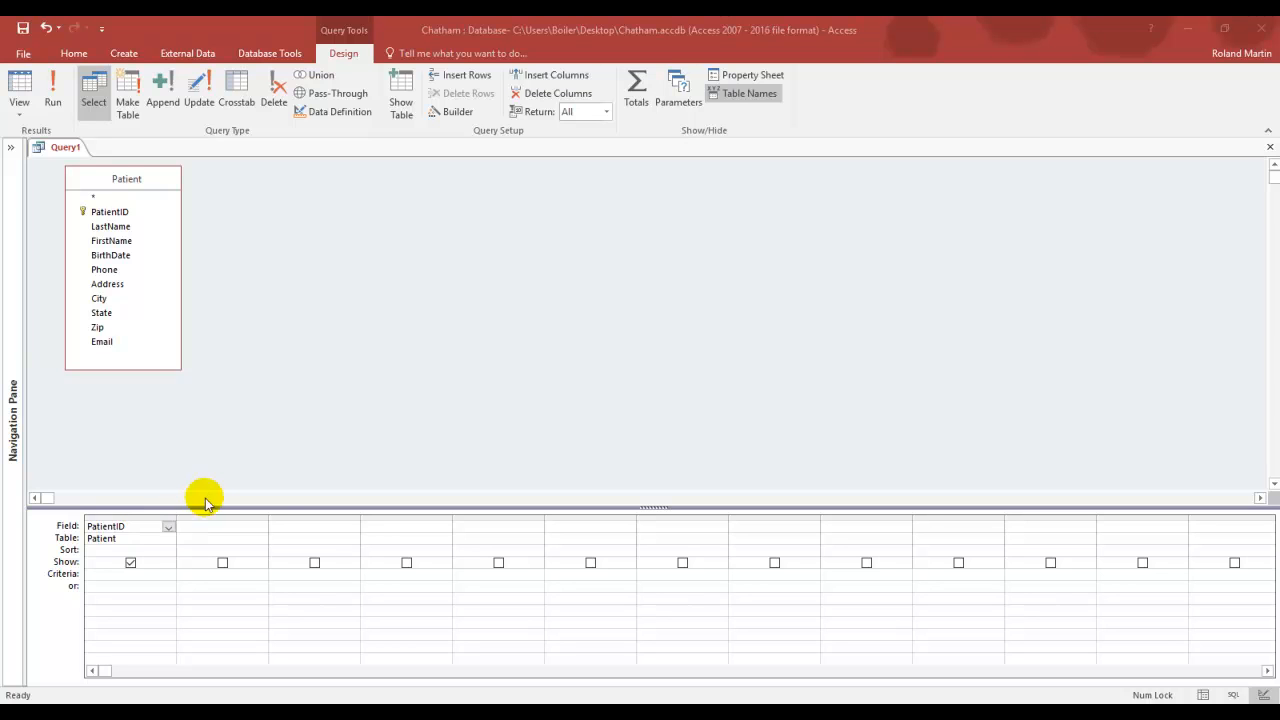
left_click(131, 562)
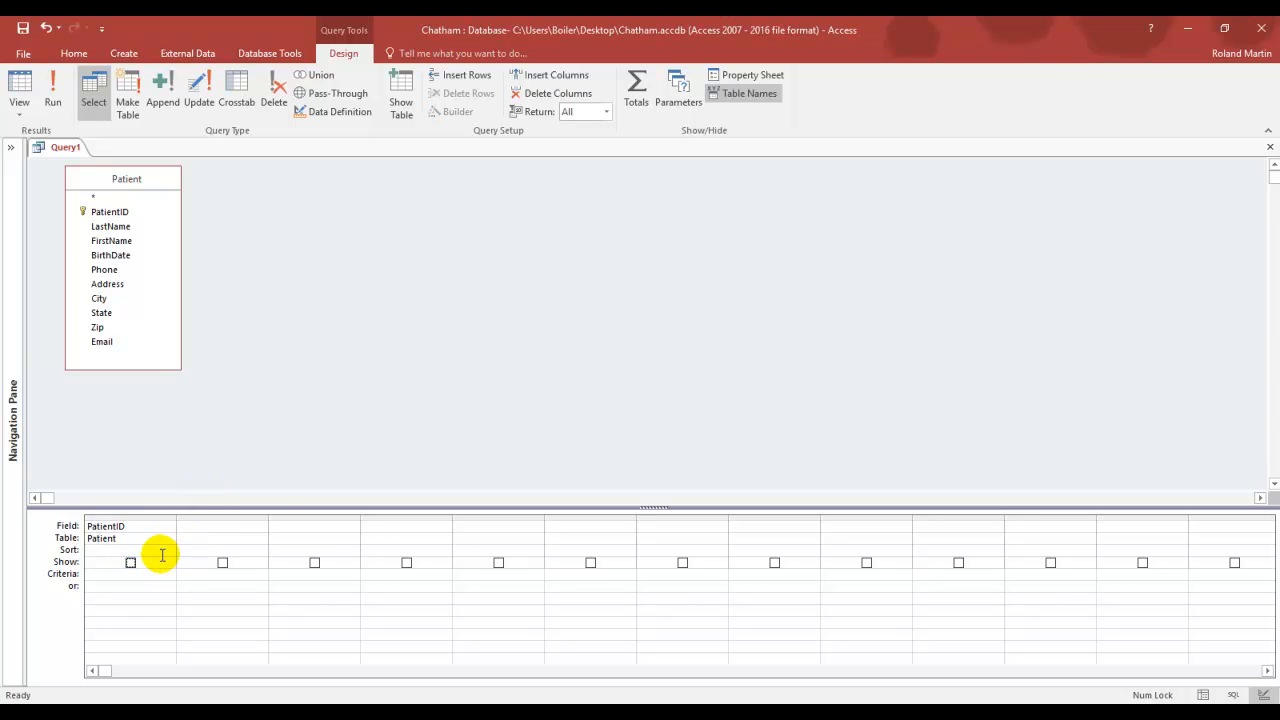
left_click(130, 563)
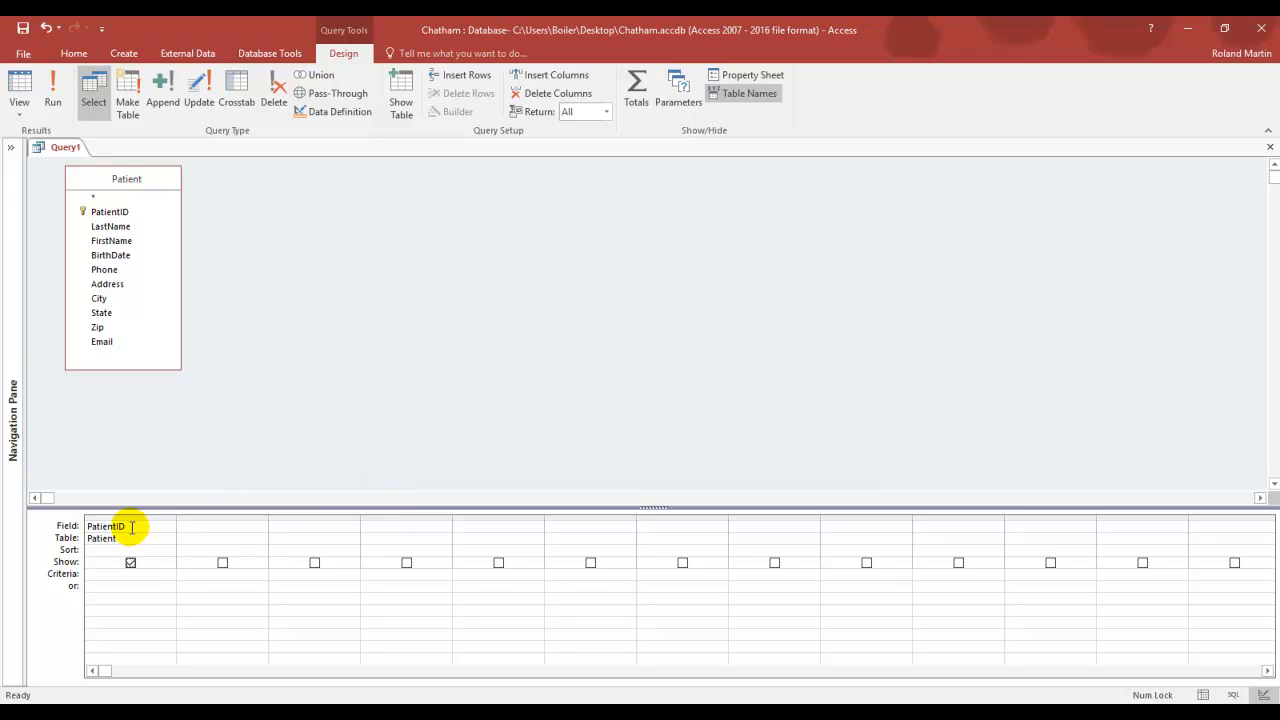
Add the LastName and FirstName fields to the second and third columns of the query design grid
left_click(229, 525)
right_click(231, 530)
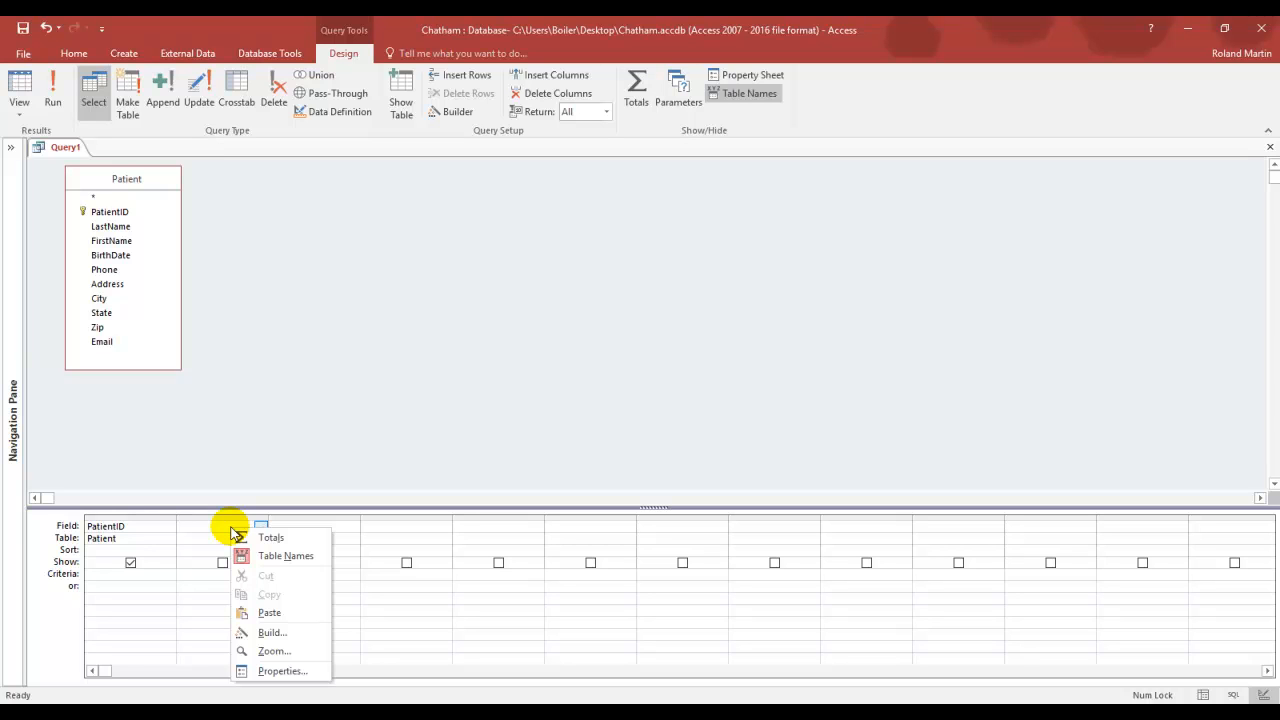
left_click(263, 480)
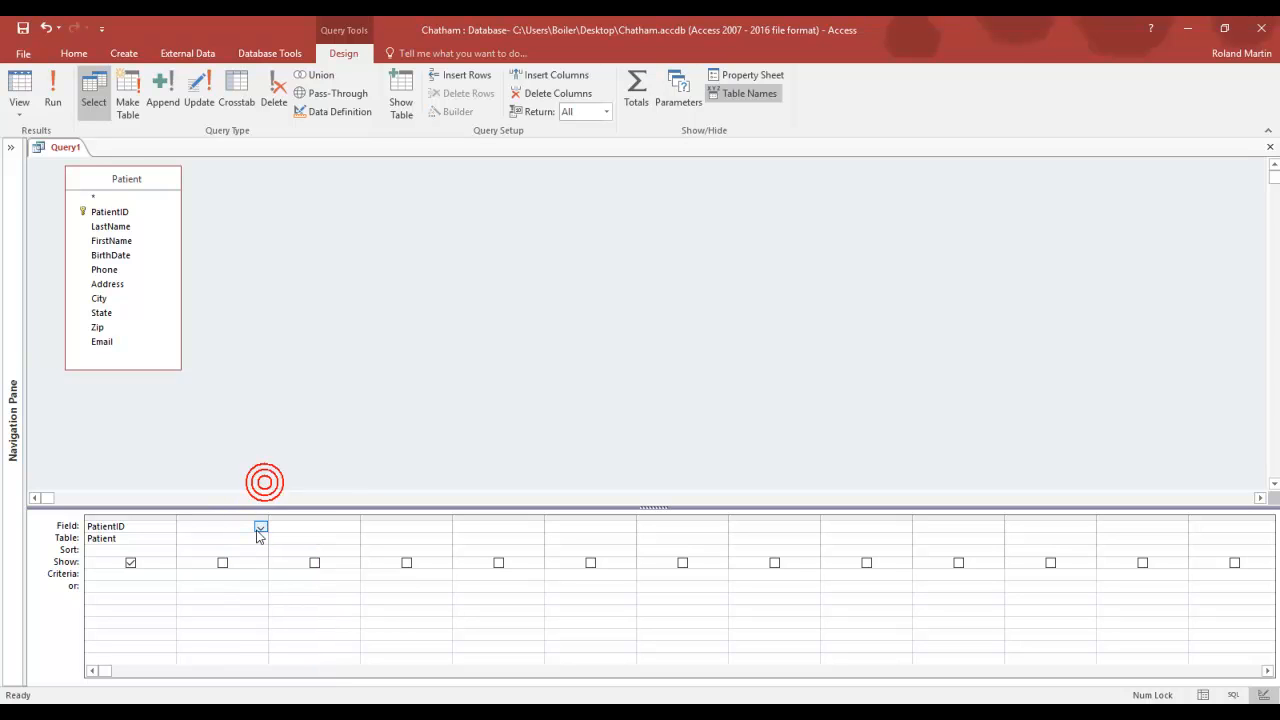
left_click(261, 529)
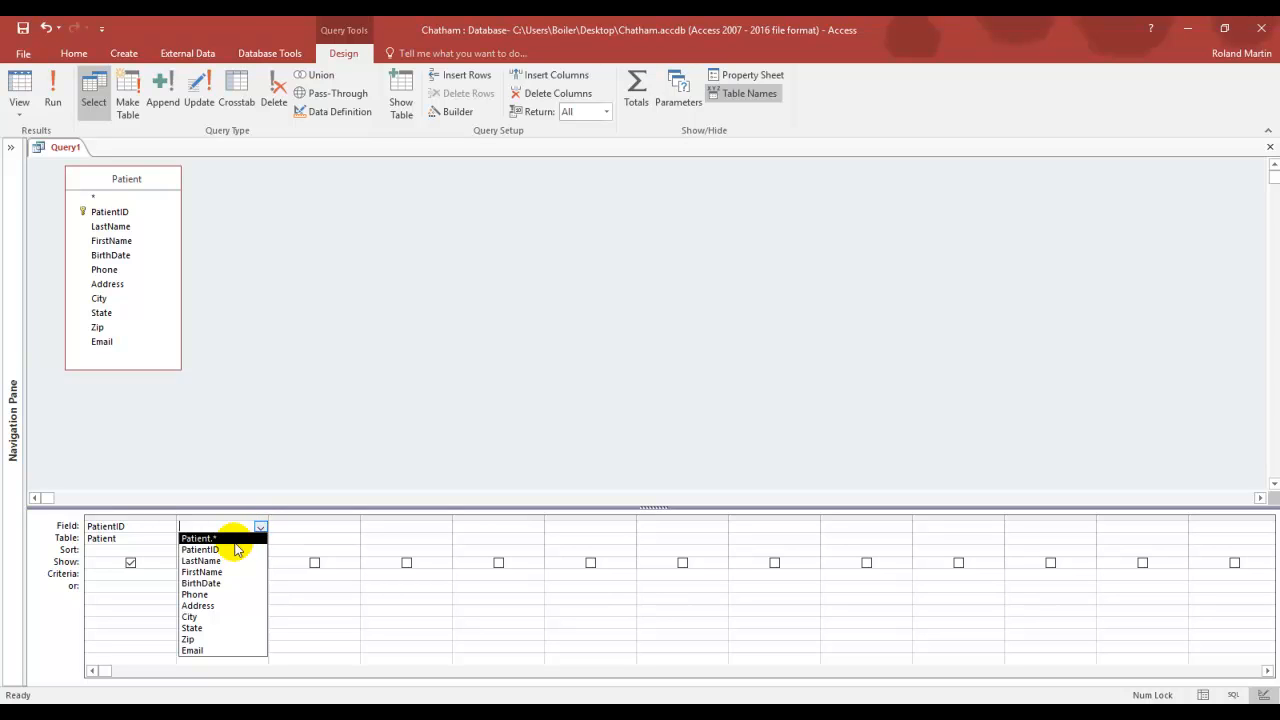
left_click(216, 561)
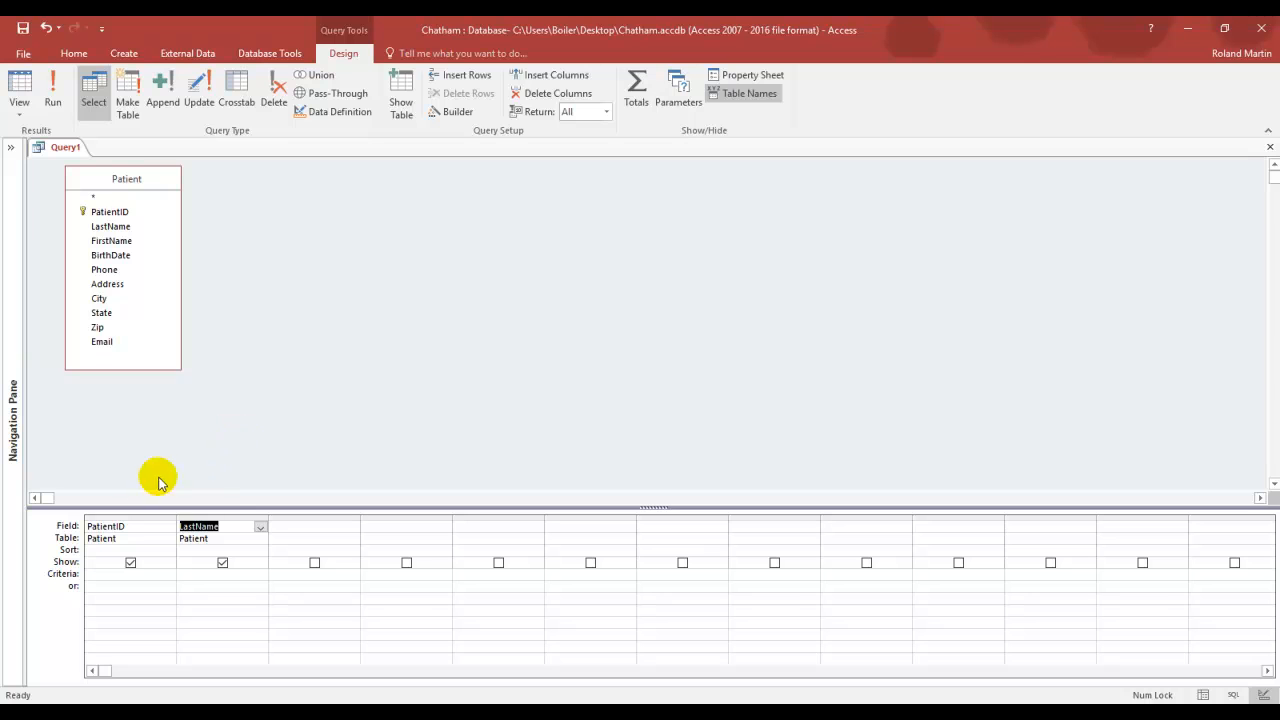
left_click(352, 526)
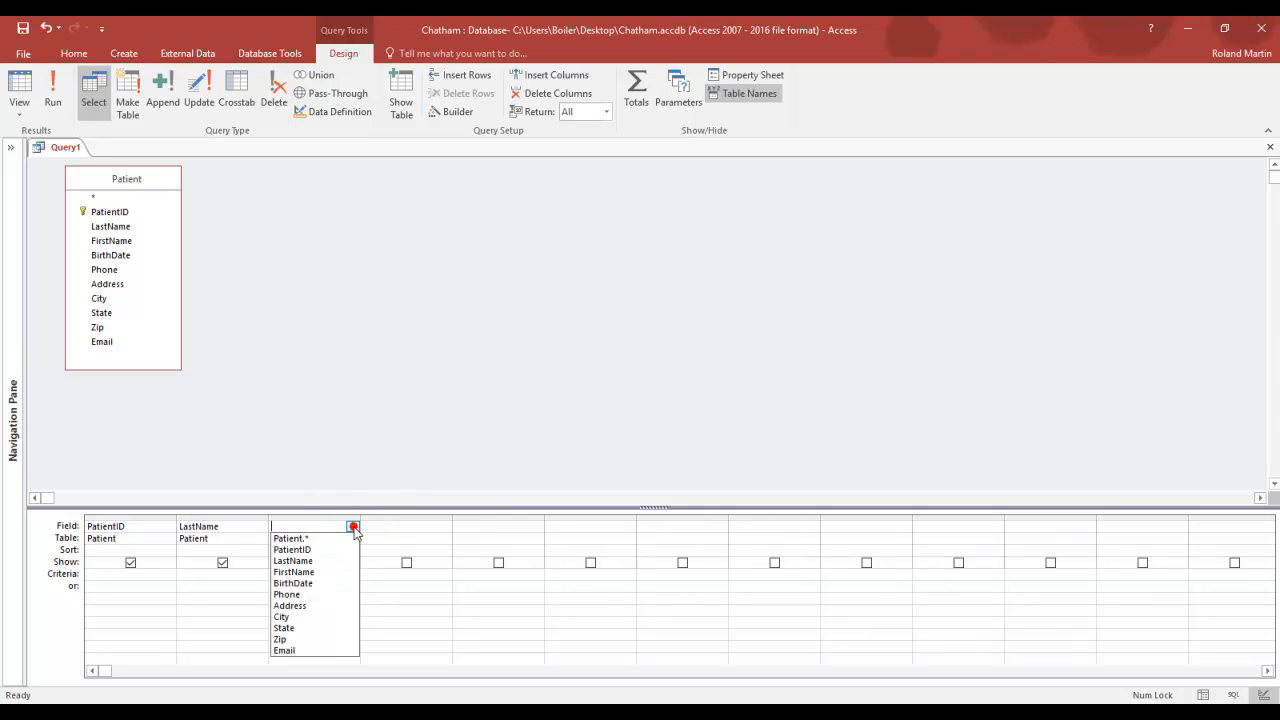
left_click(318, 571)
Add the City, Email and Address fields from the Patient field list to the query design grid
left_click(405, 525)
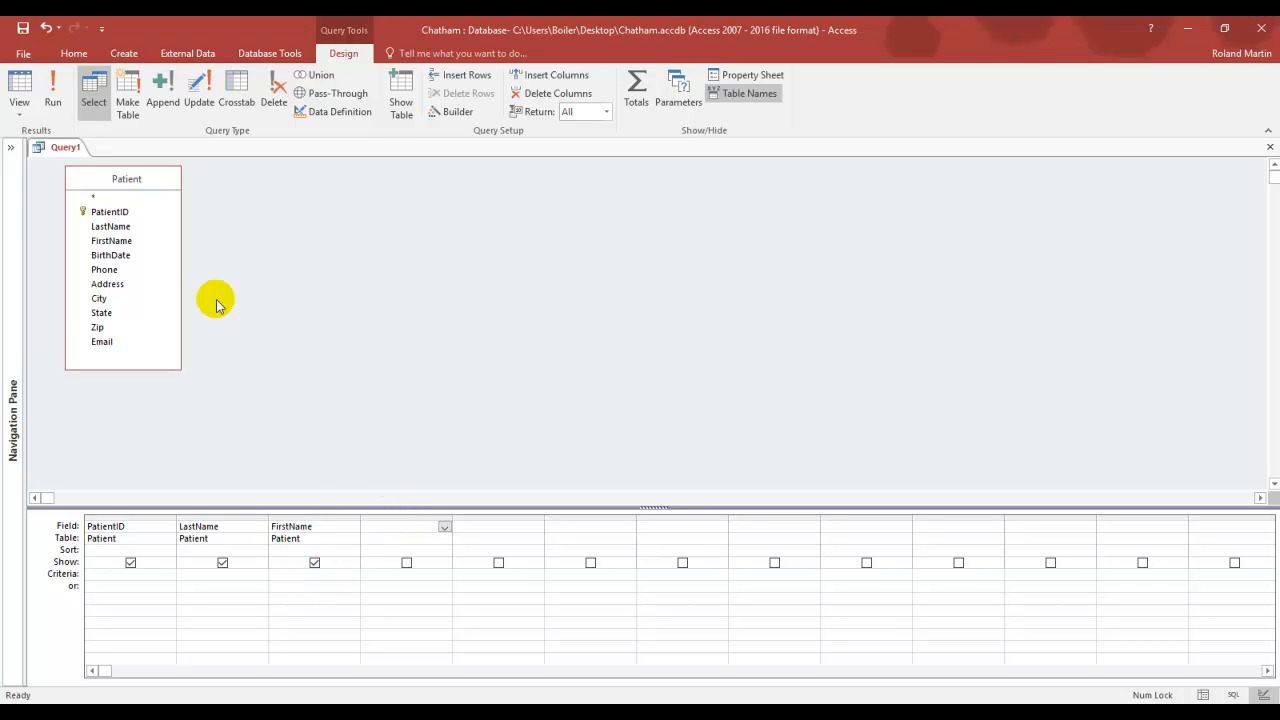
double_click(113, 302)
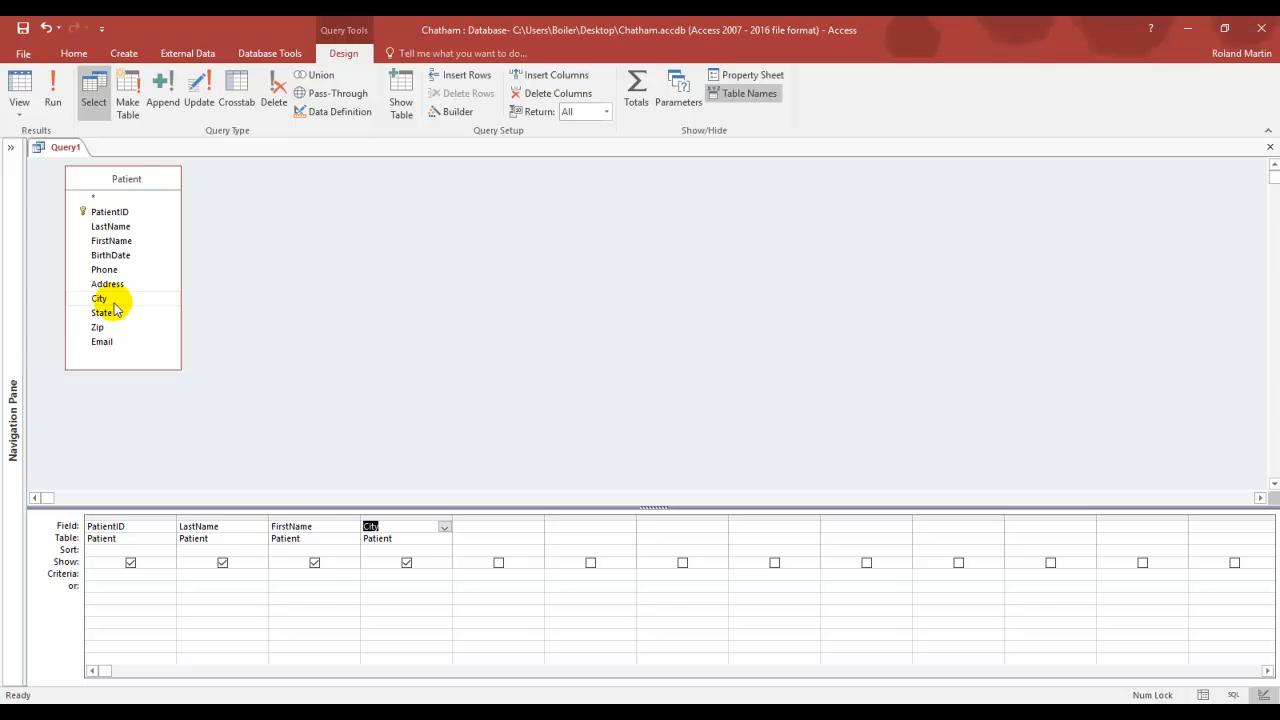
double_click(114, 343)
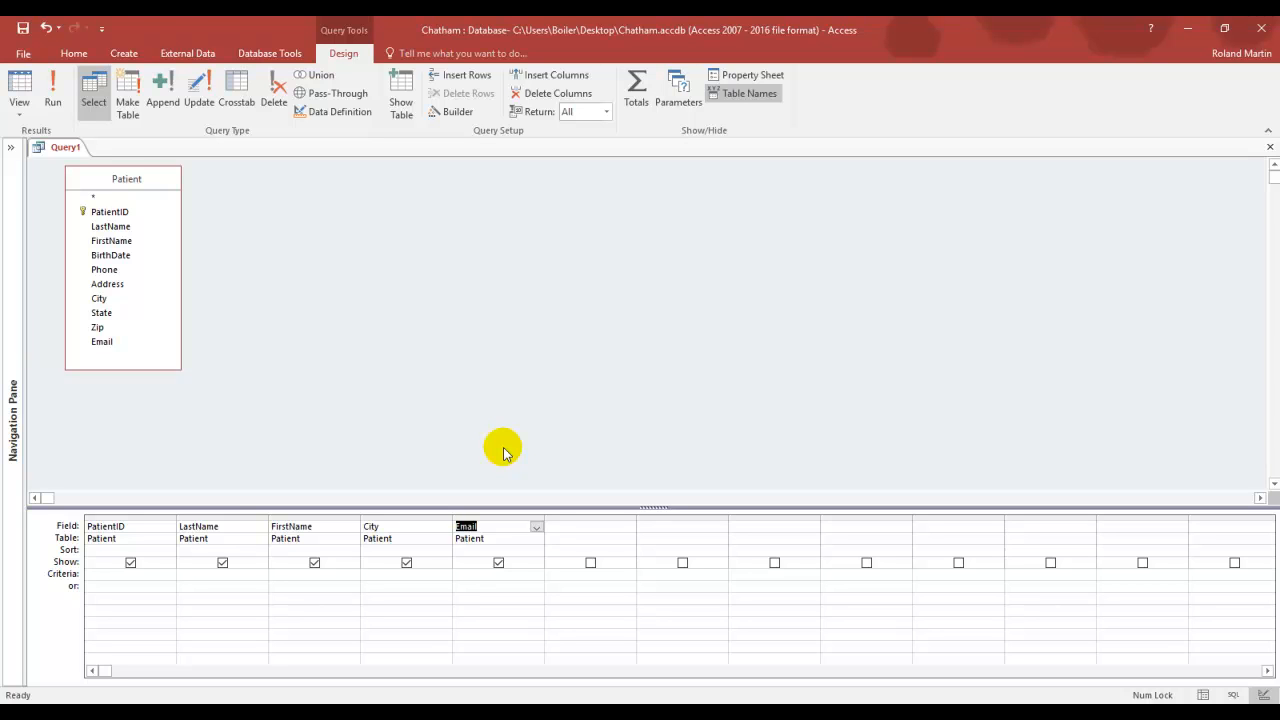
double_click(110, 285)
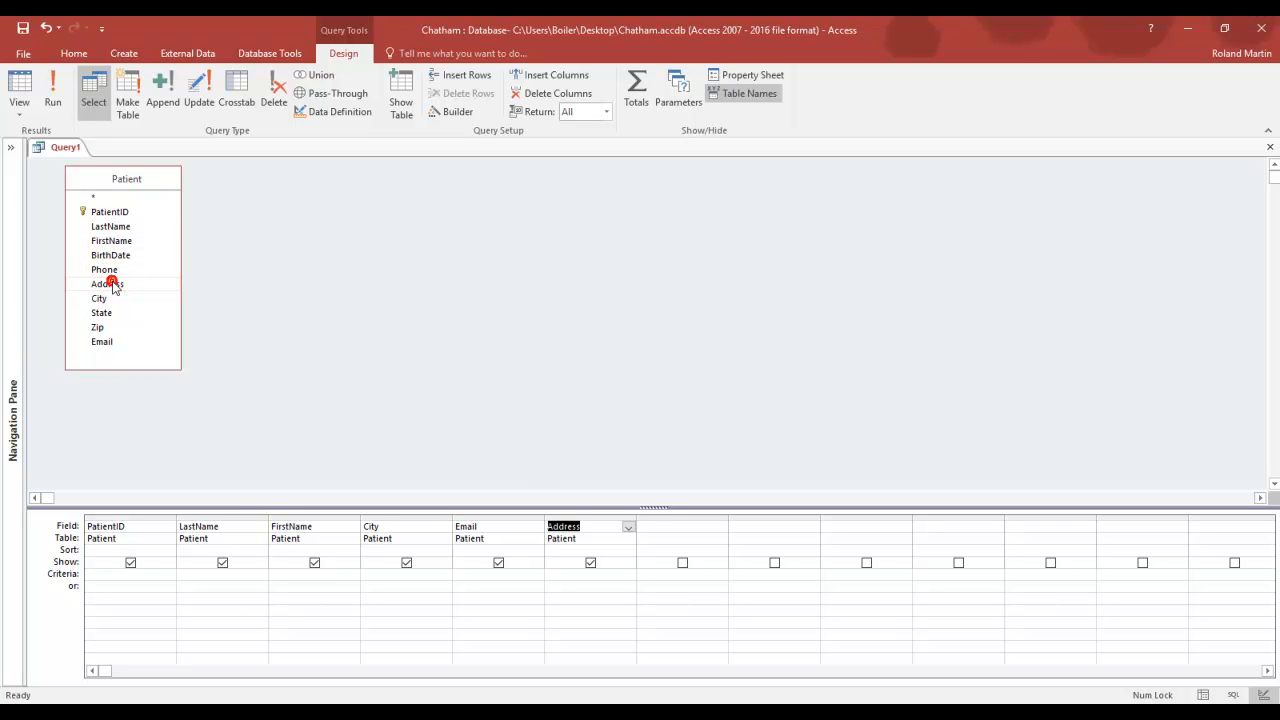
Try to delete the Address column from the query design grid, undoing and redoing the addition of that field
left_click(596, 516)
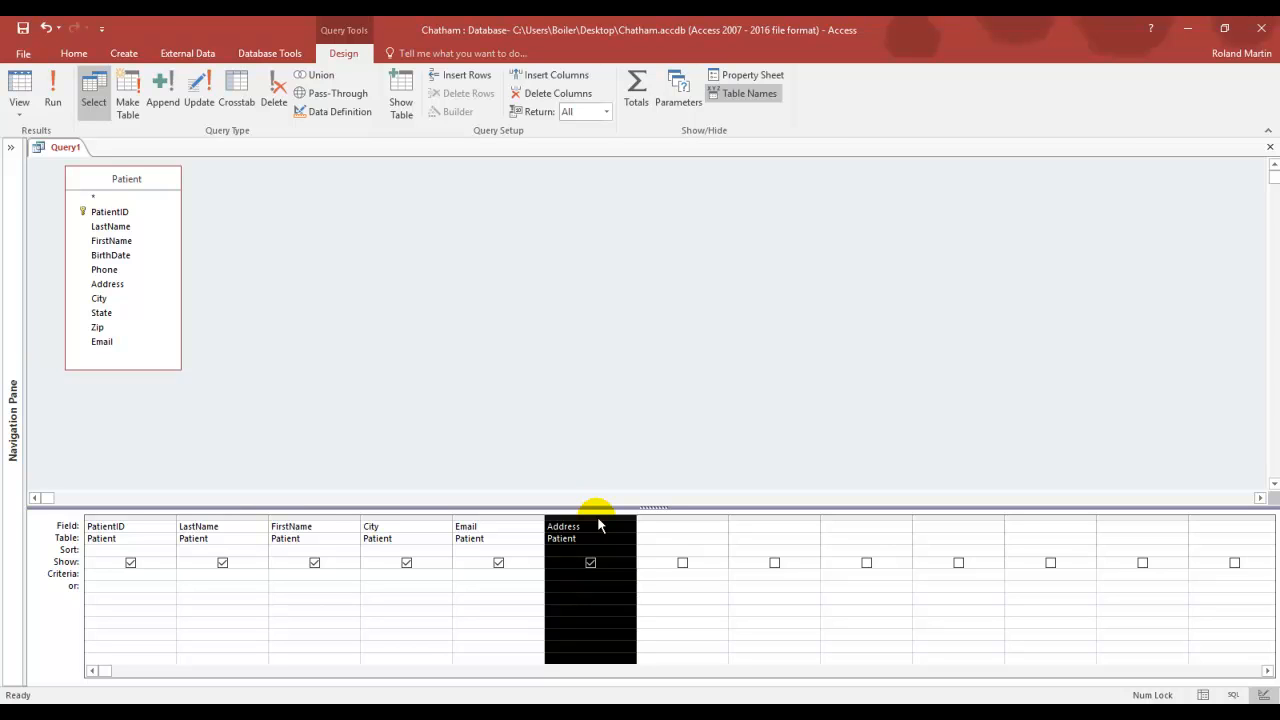
left_click(274, 96)
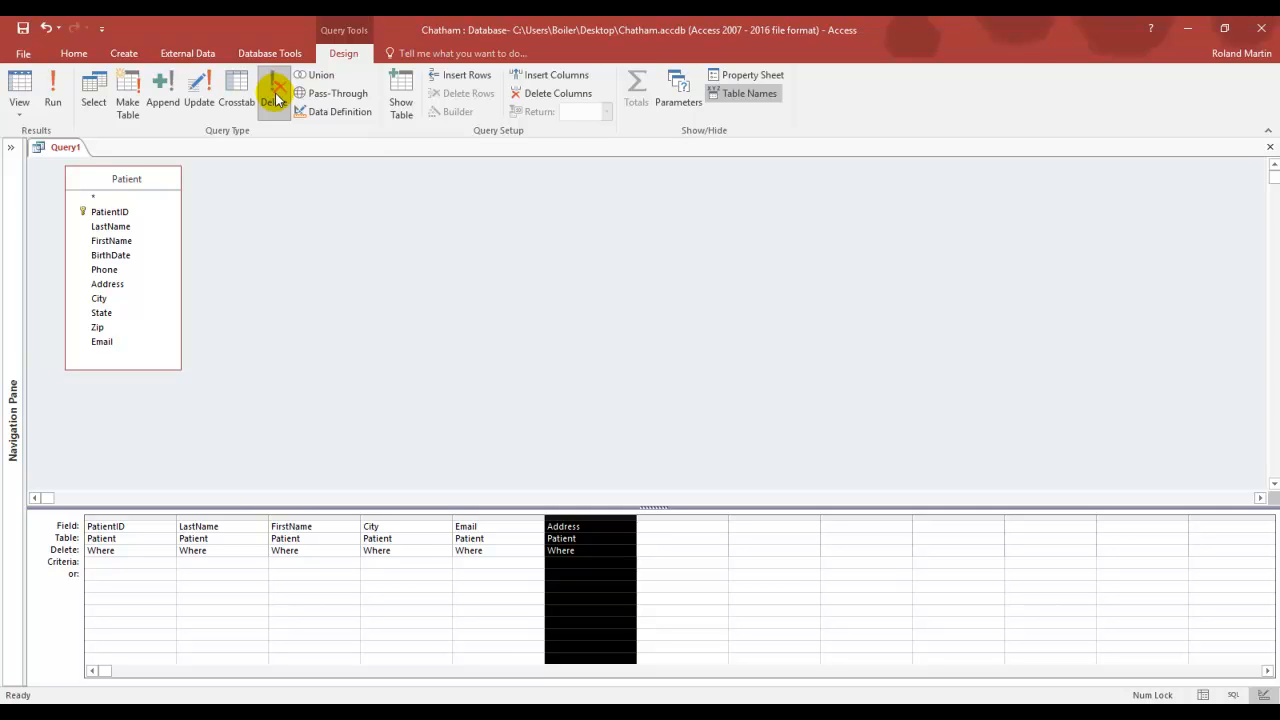
left_click(471, 306)
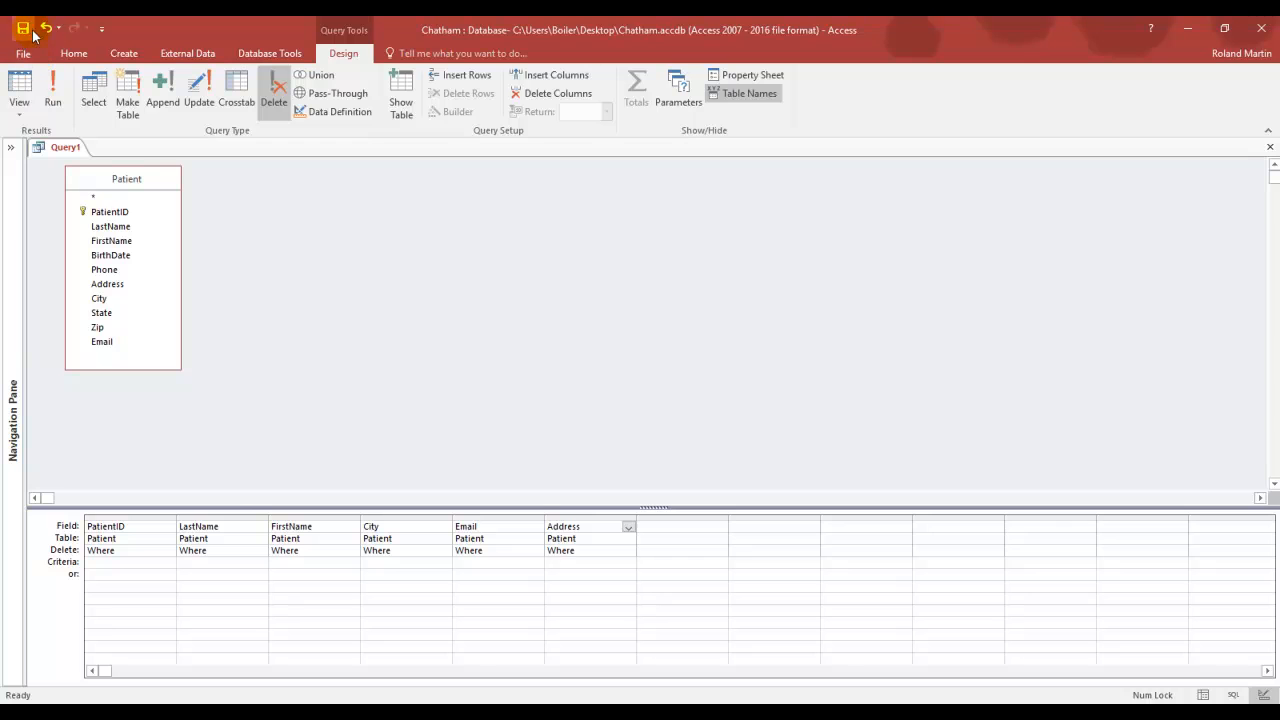
left_click(45, 28)
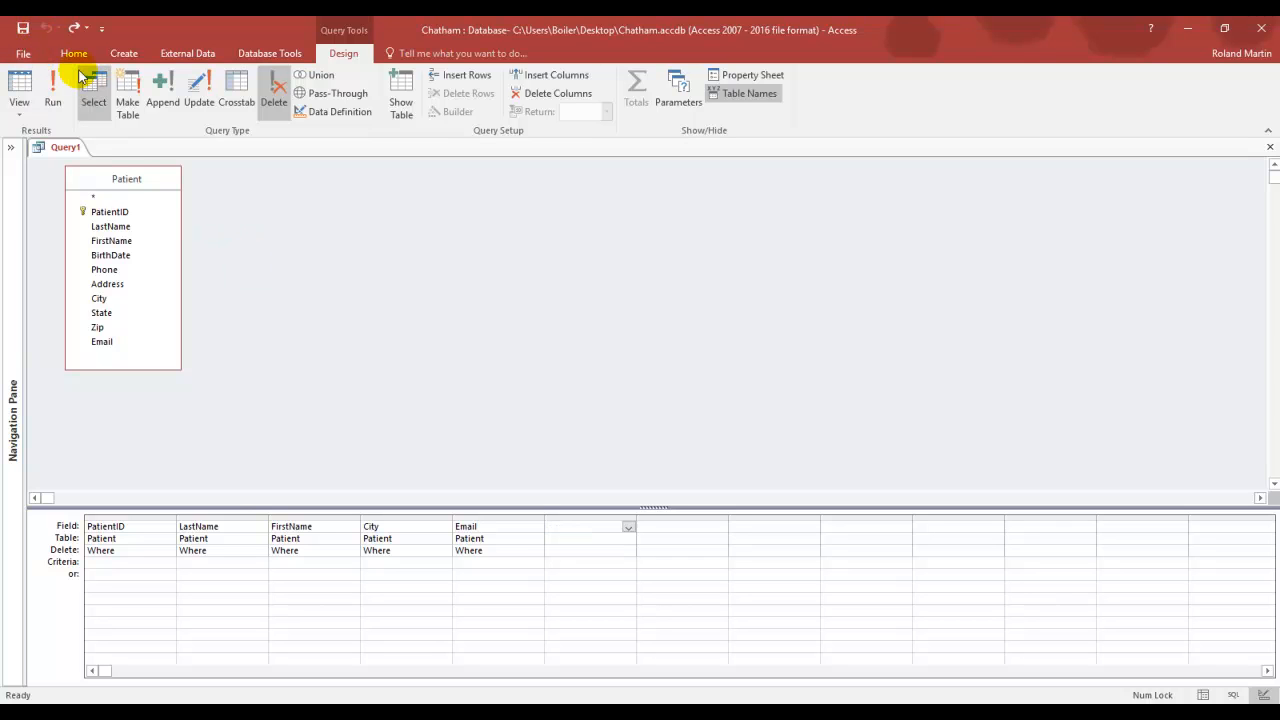
left_click(75, 30)
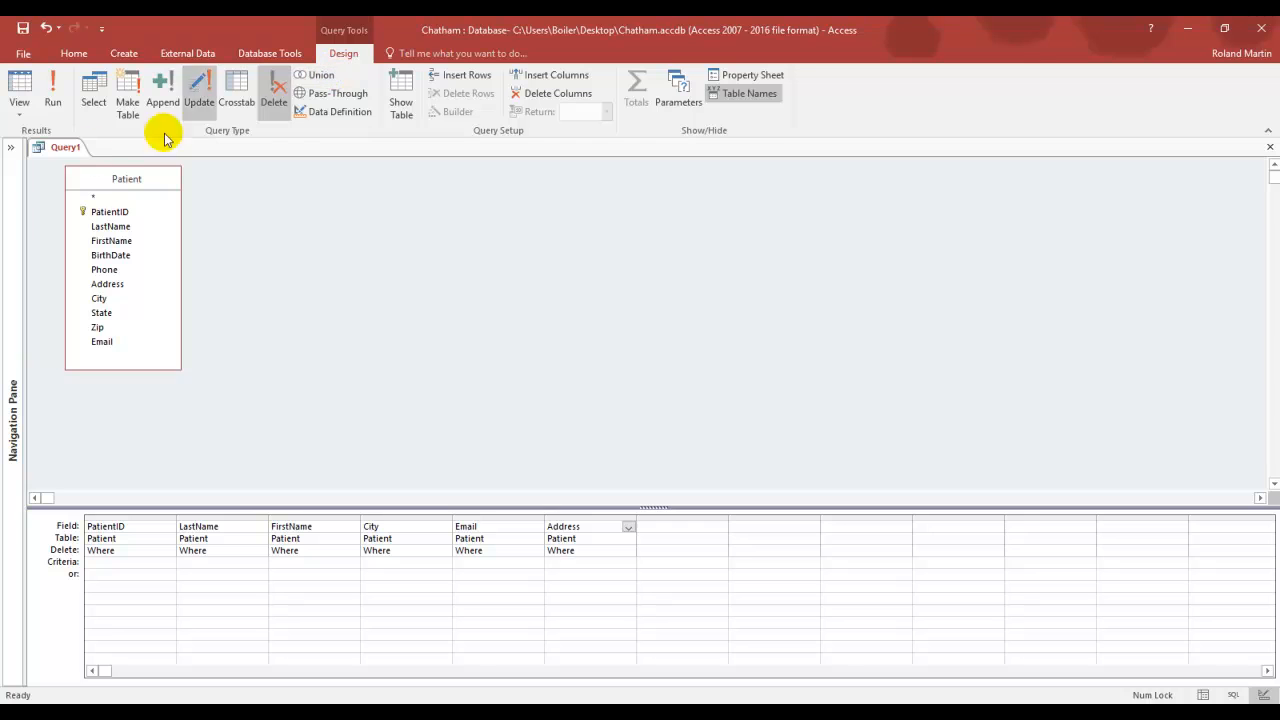
left_click(47, 105)
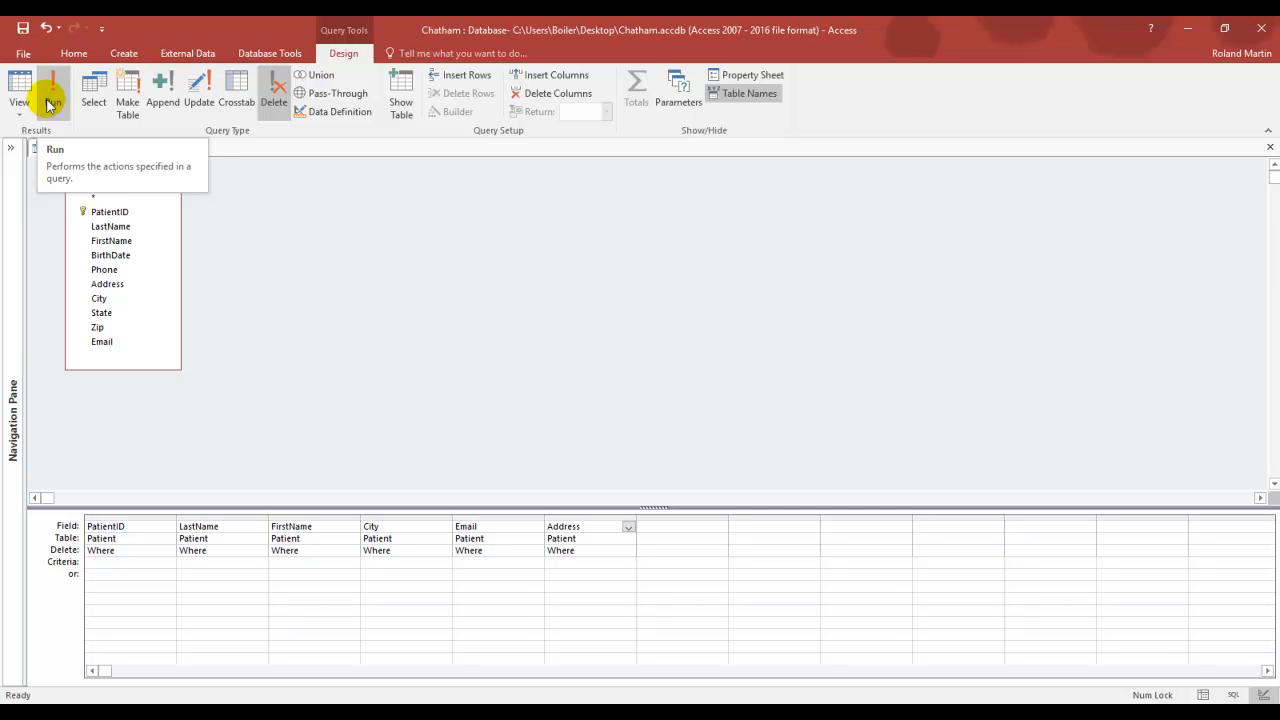
left_click(47, 105)
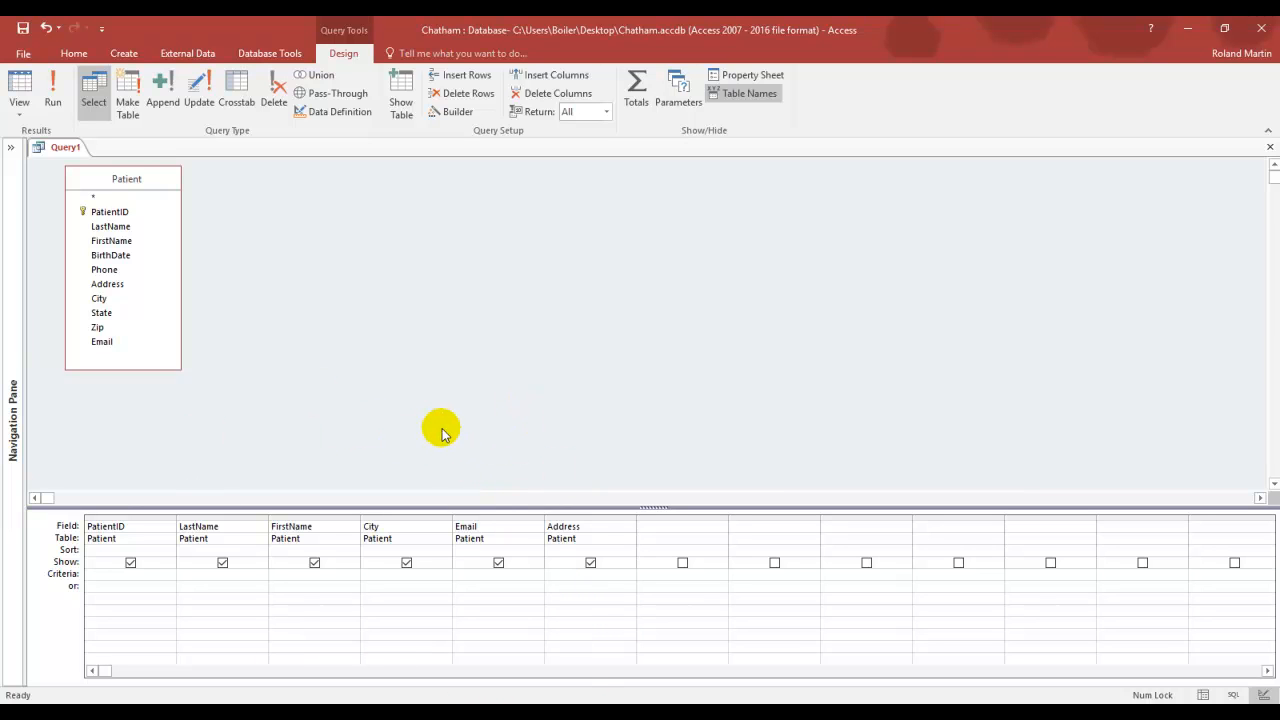
Run the select query to display its records and expand the Navigation Pane
left_click(54, 98)
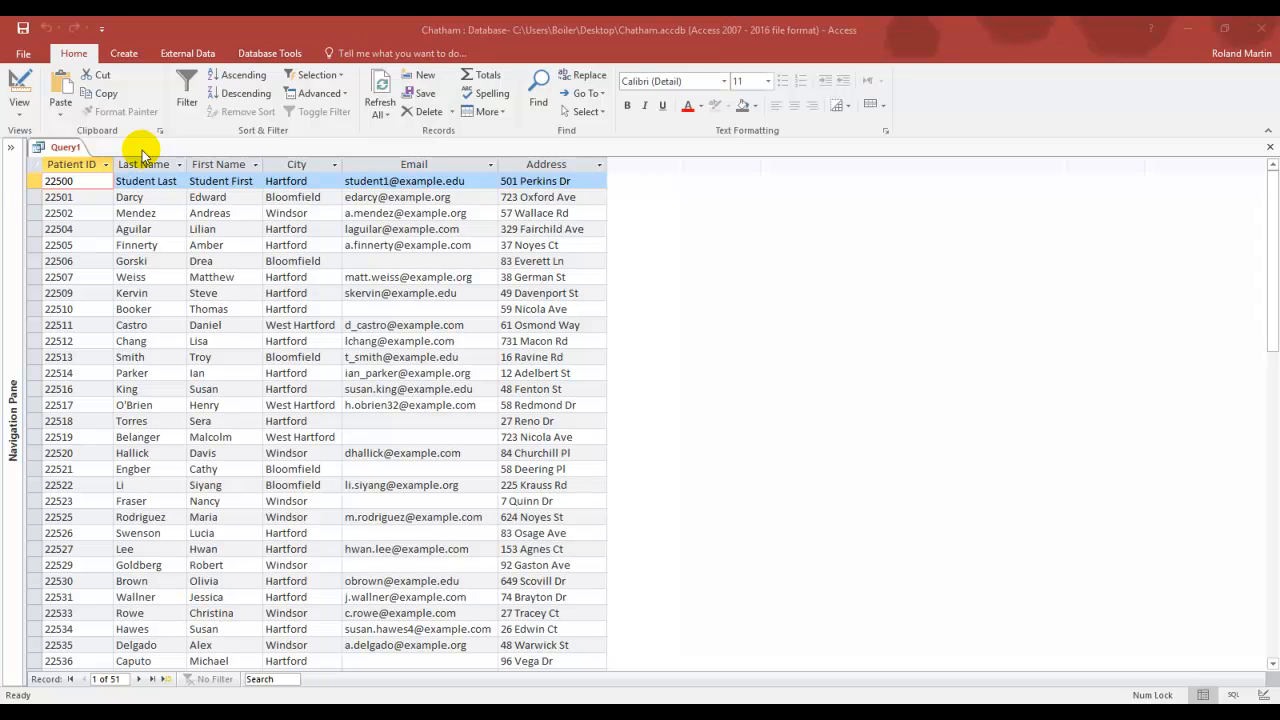
left_click(12, 150)
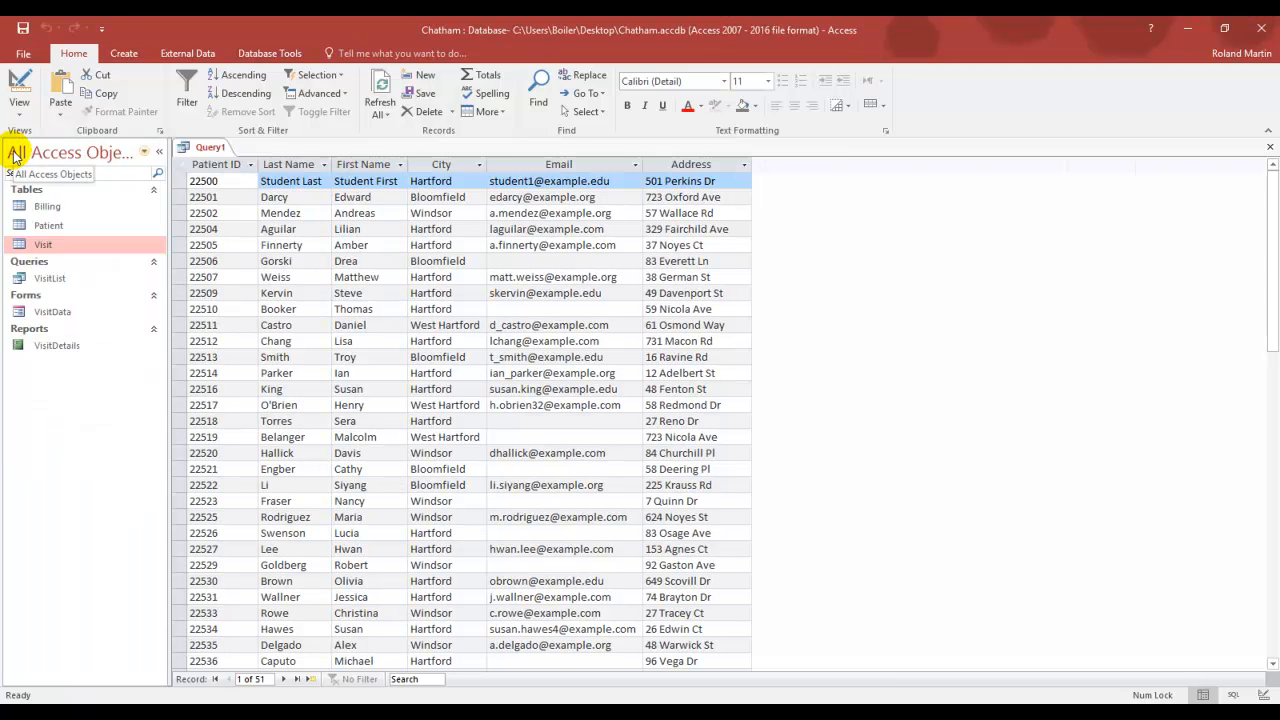
left_click(208, 147)
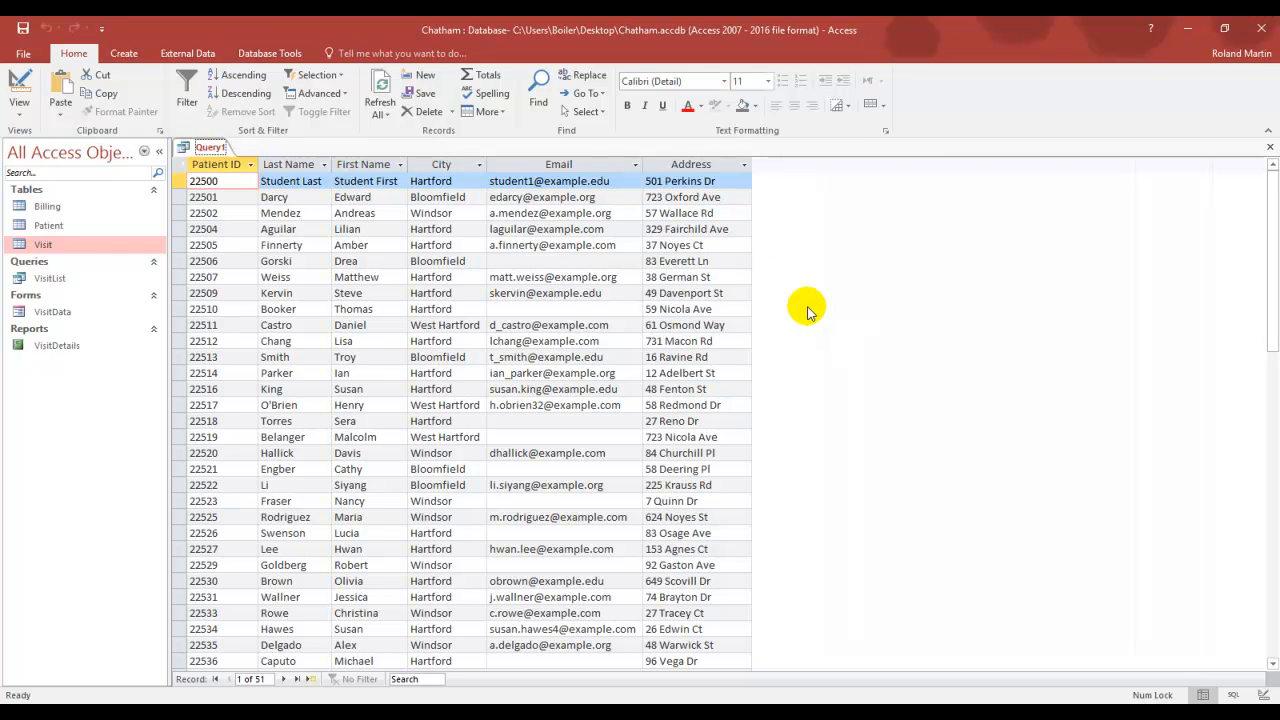
Save the query as PatientEmail
left_click(29, 32)
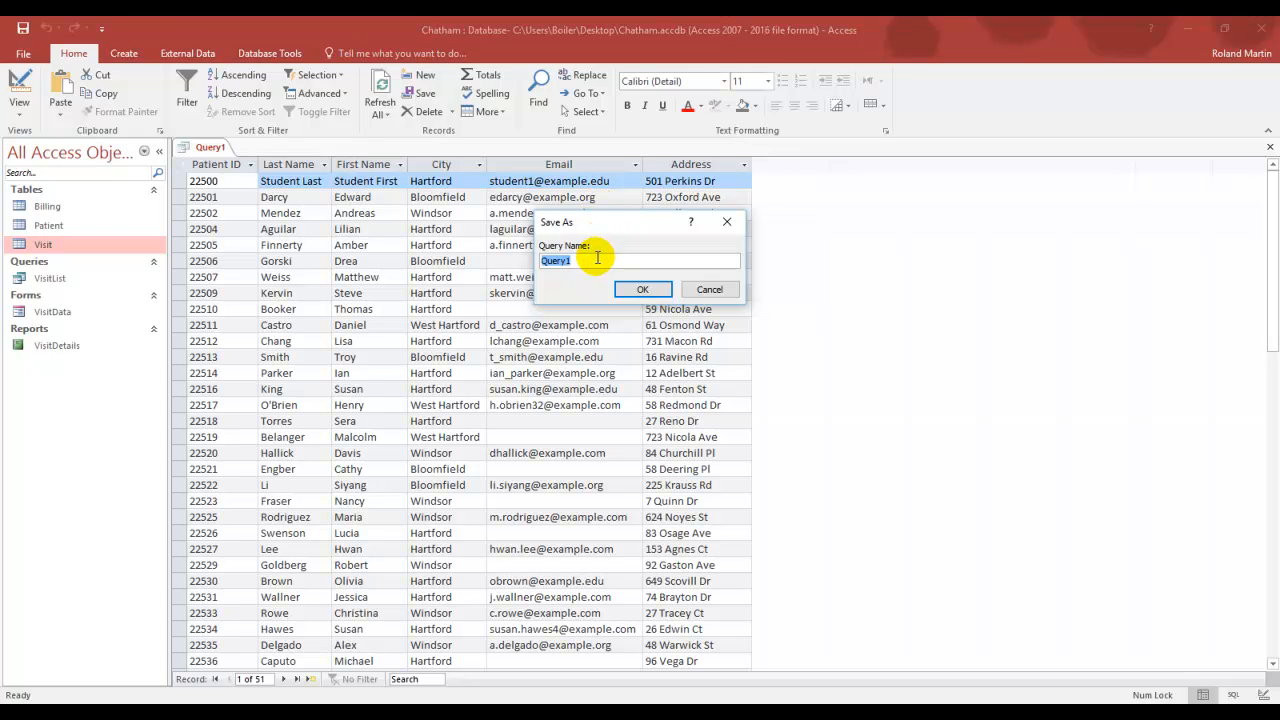
type("PatientEmail")
left_click(643, 290)
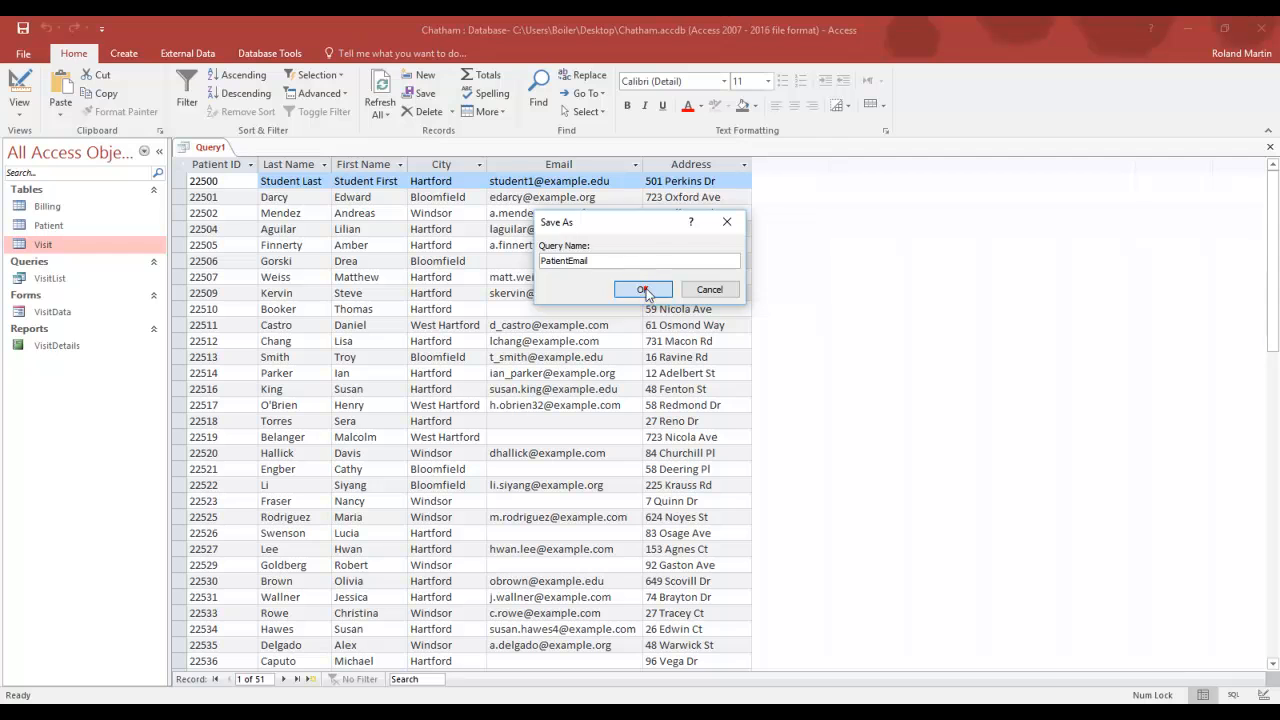